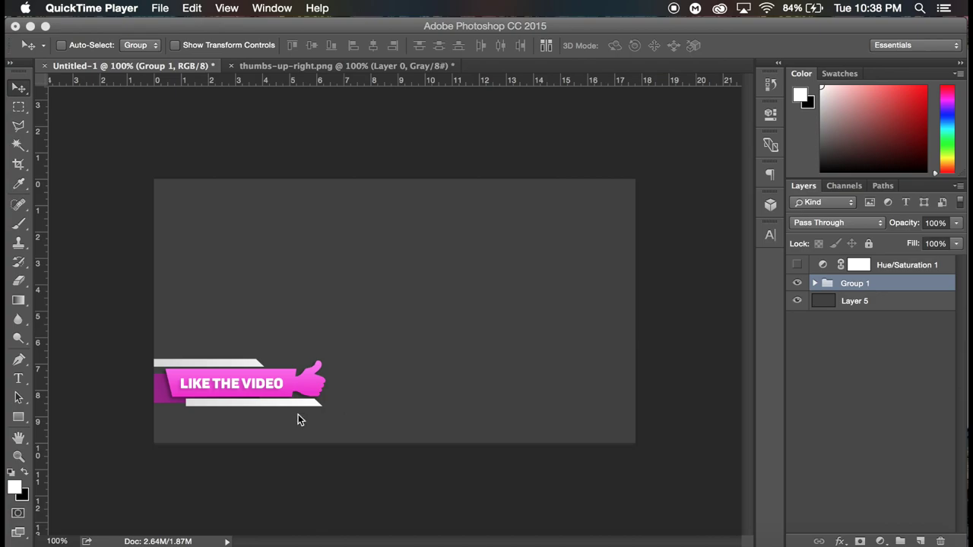
# - Watch part of the Rounded Text Logos tutorial in the browser, then return to Photoshop
pyautogui.click(139, 545)
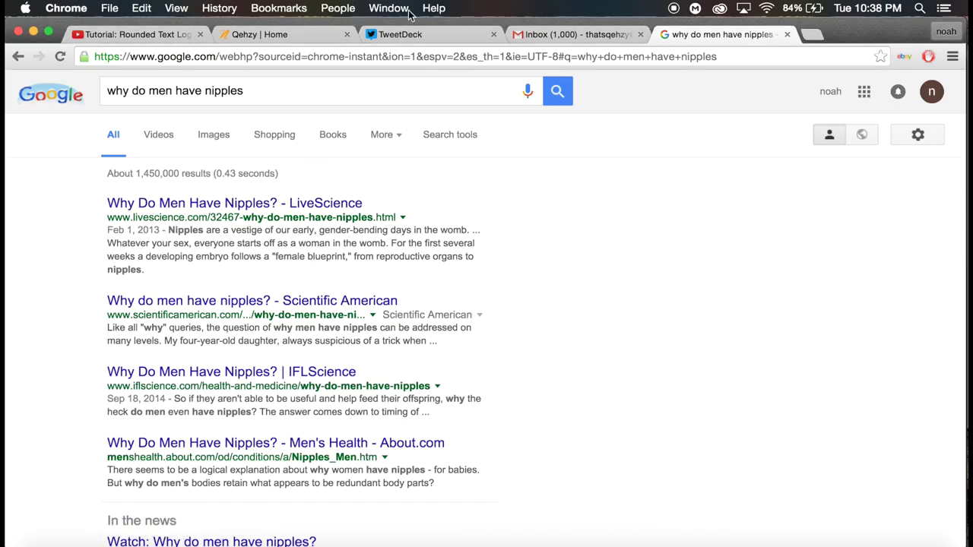
pyautogui.click(150, 38)
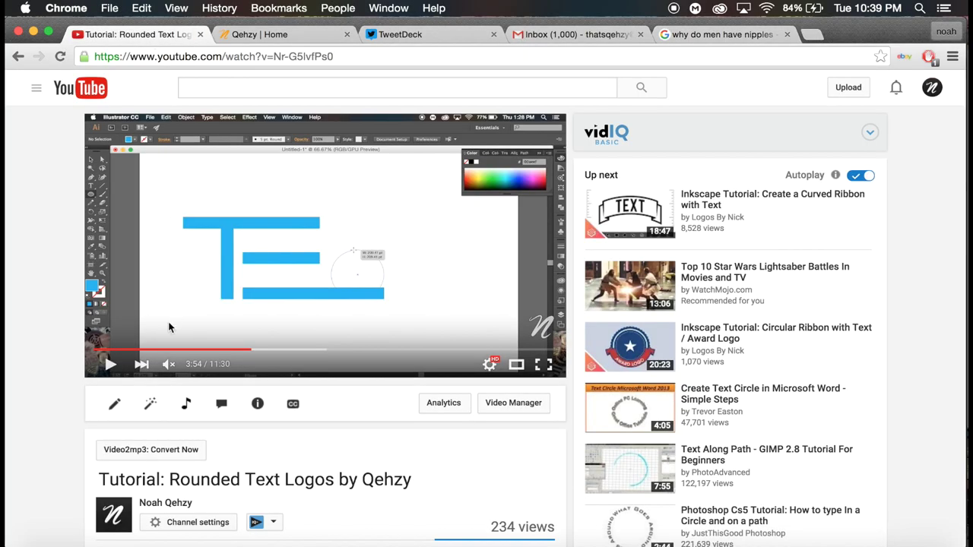
pyautogui.click(108, 365)
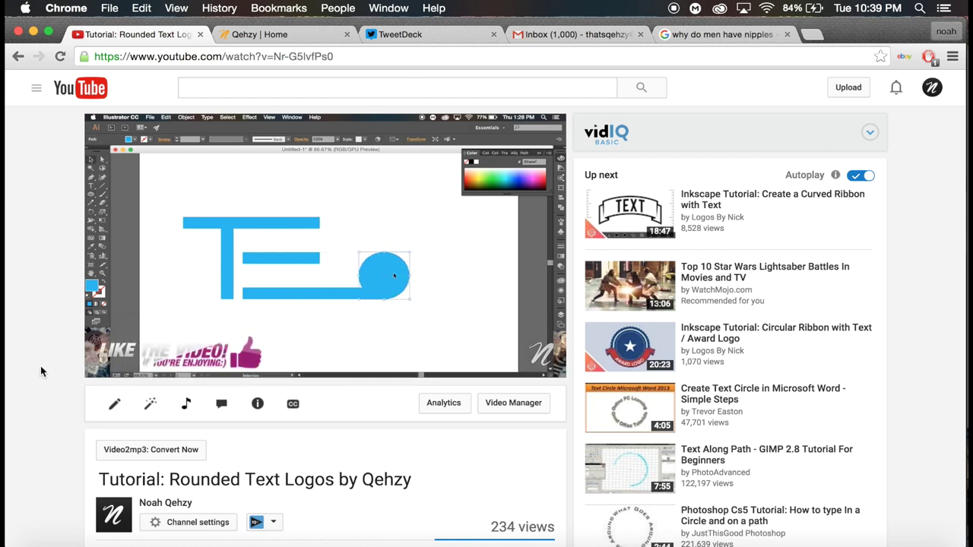
pyautogui.press('space')
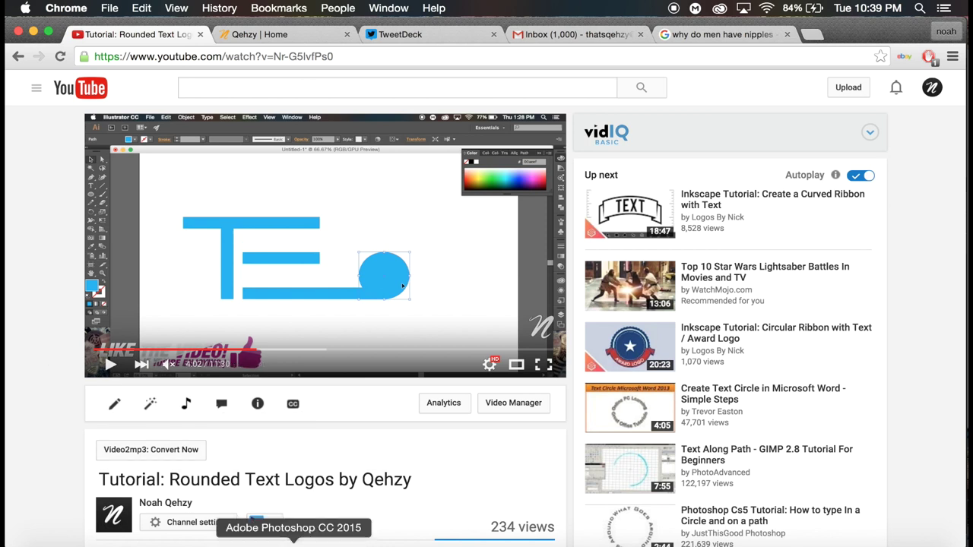
pyautogui.click(293, 543)
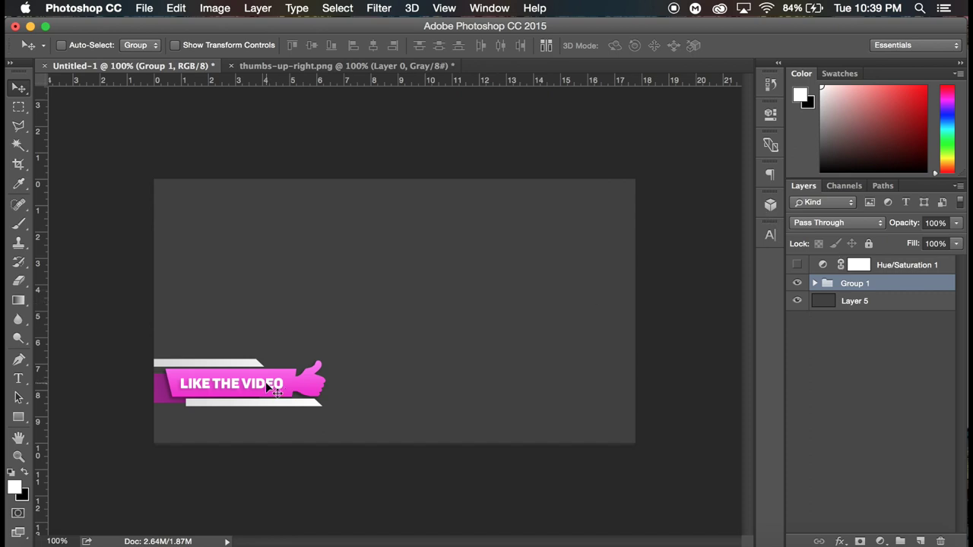
# - Drag the banner up near the canvas's top-left, and cancel a File > New document
pyautogui.moveTo(265, 381); pyautogui.dragTo(244, 231)
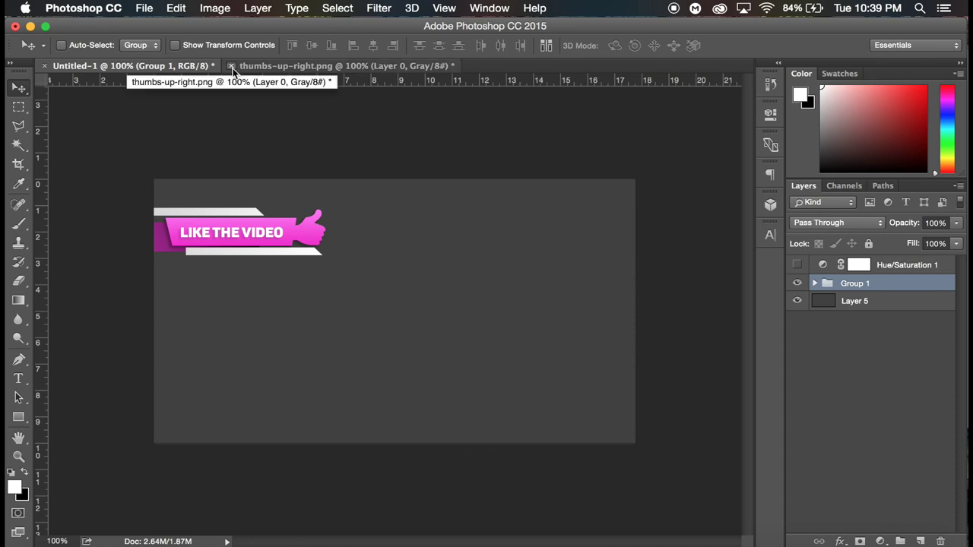
pyautogui.click(145, 9)
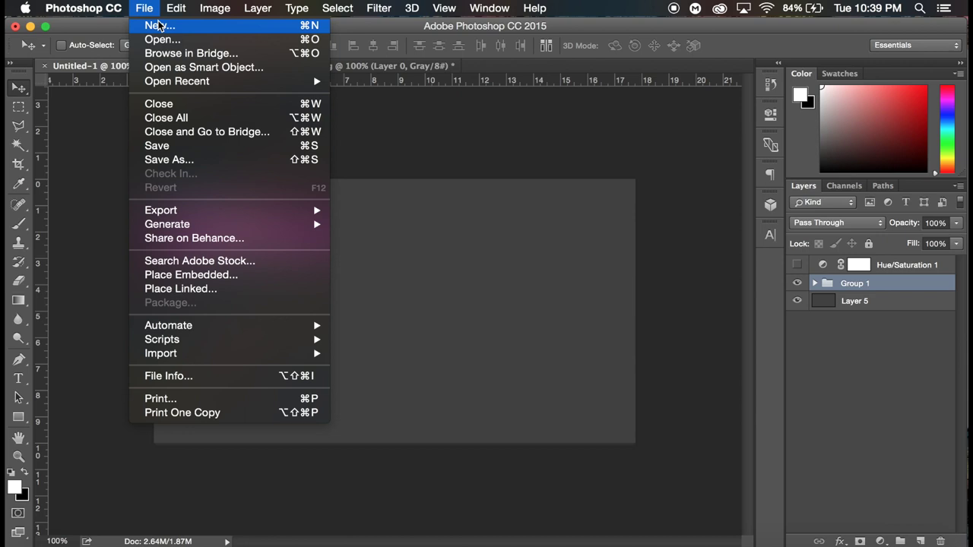
pyautogui.click(159, 27)
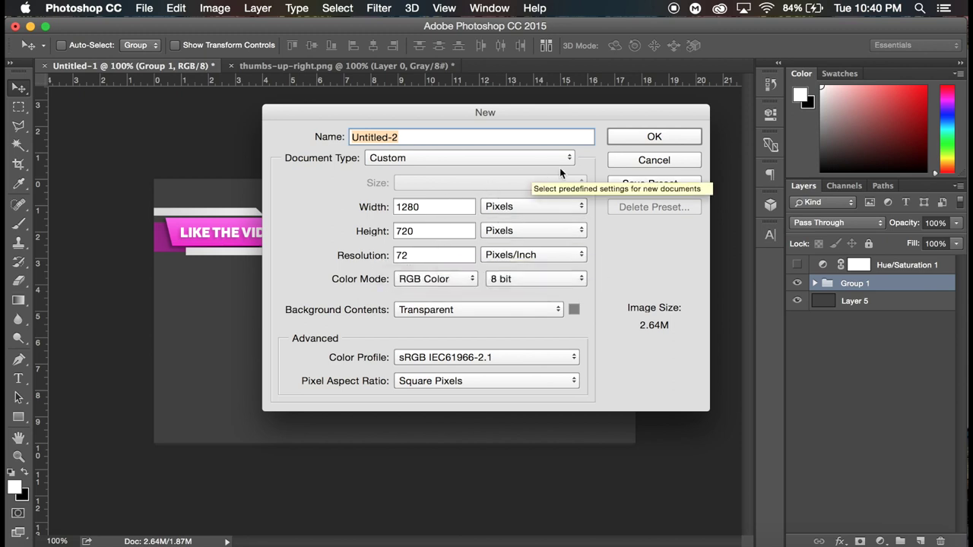
pyautogui.click(648, 161)
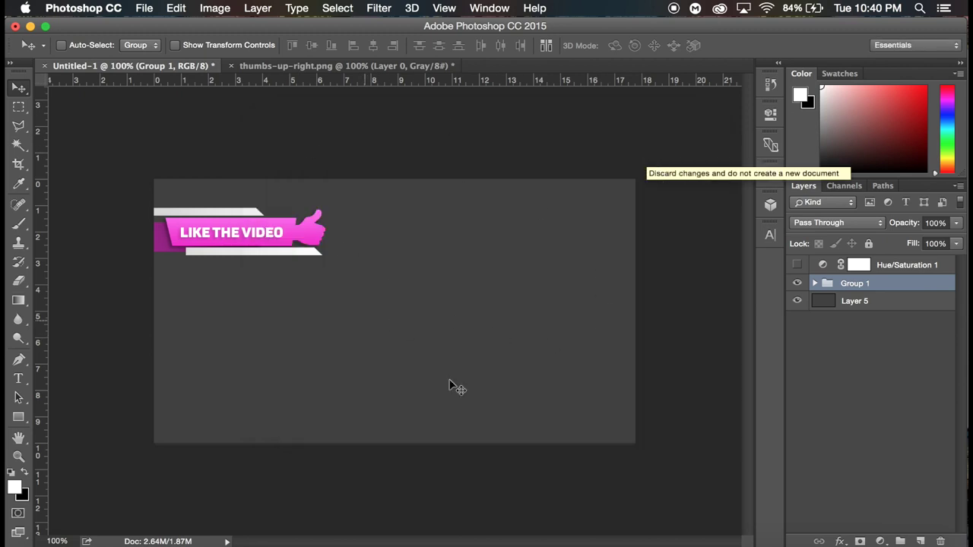
# - Select Layer 5 and briefly hide its grey background to check the transparency
pyautogui.click(850, 302)
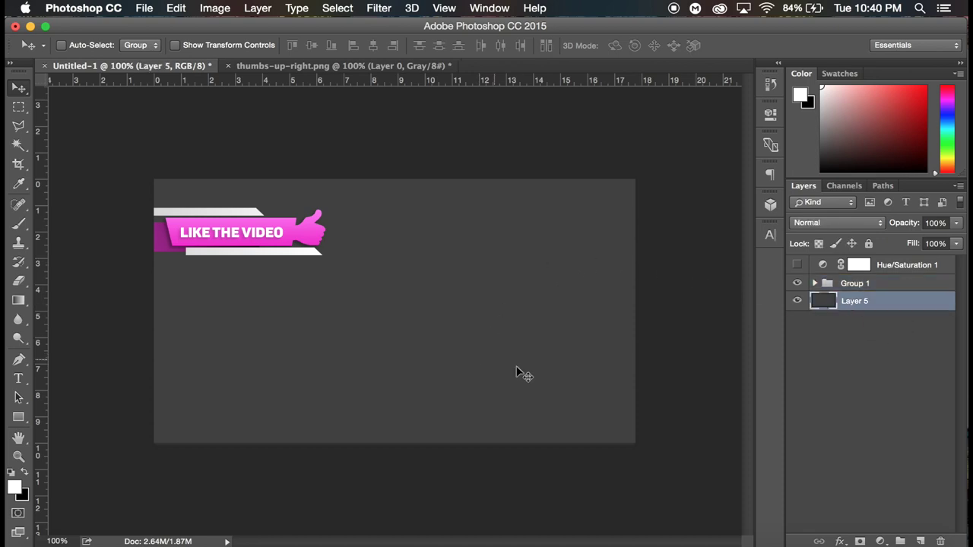
pyautogui.click(797, 302)
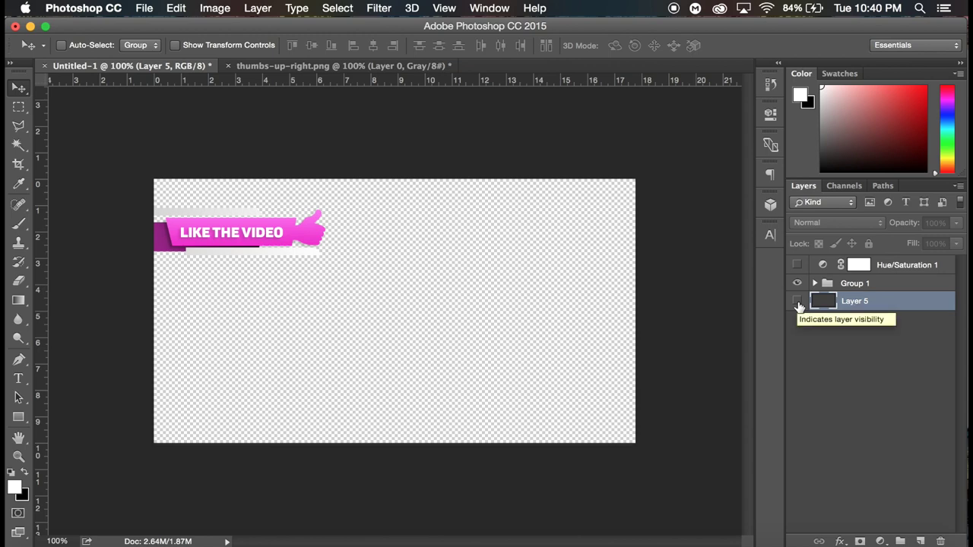
pyautogui.click(797, 302)
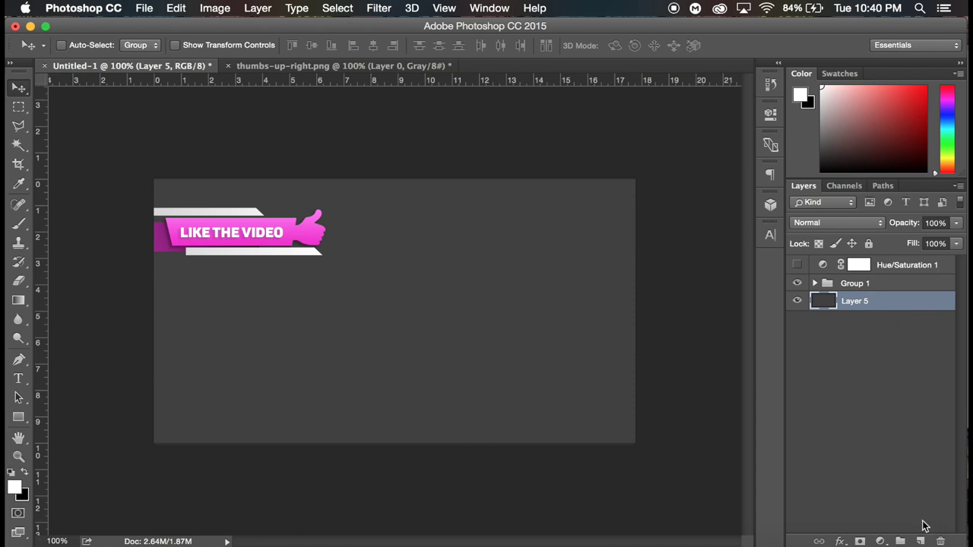
# - Add a new layer and draw a rectangle near the canvas's lower left
pyautogui.click(921, 541)
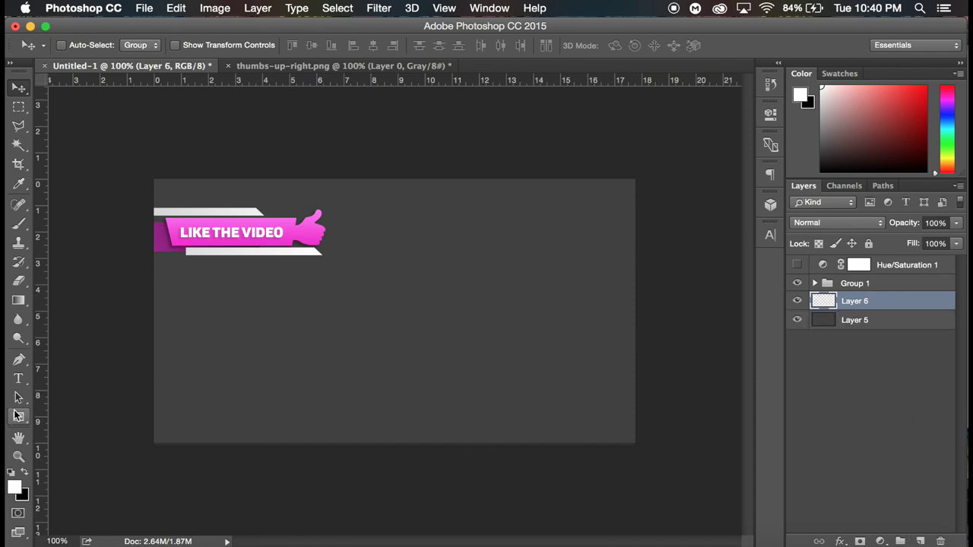
pyautogui.click(17, 415)
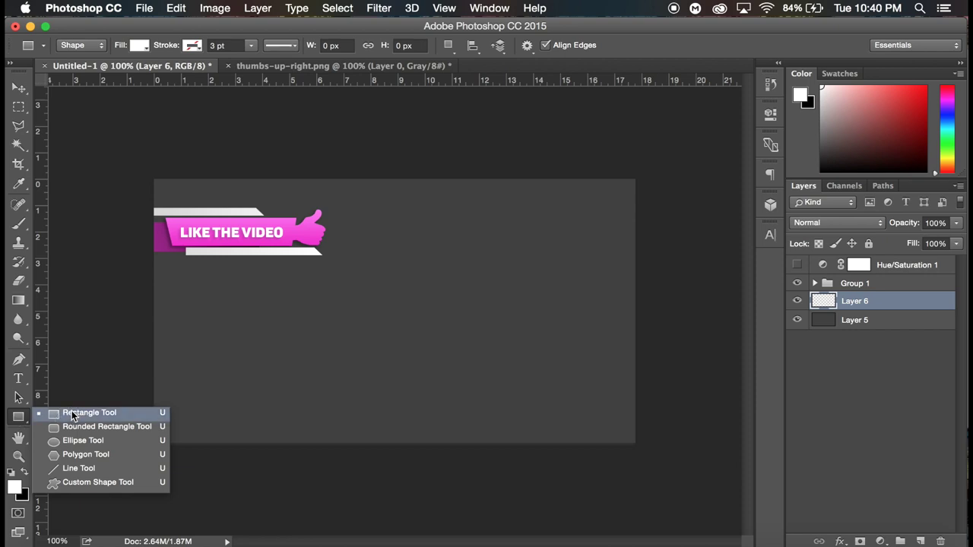
pyautogui.click(72, 412)
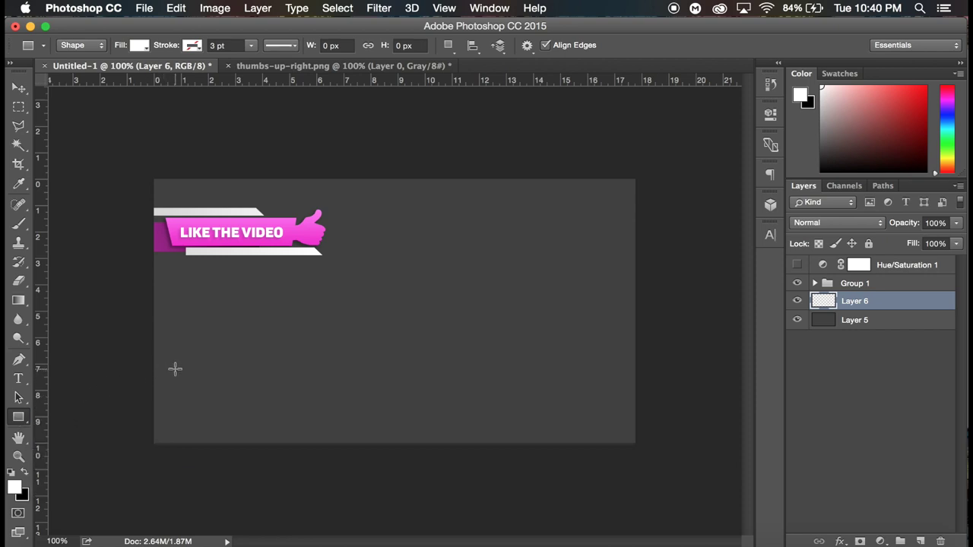
pyautogui.moveTo(178, 378); pyautogui.dragTo(298, 404)
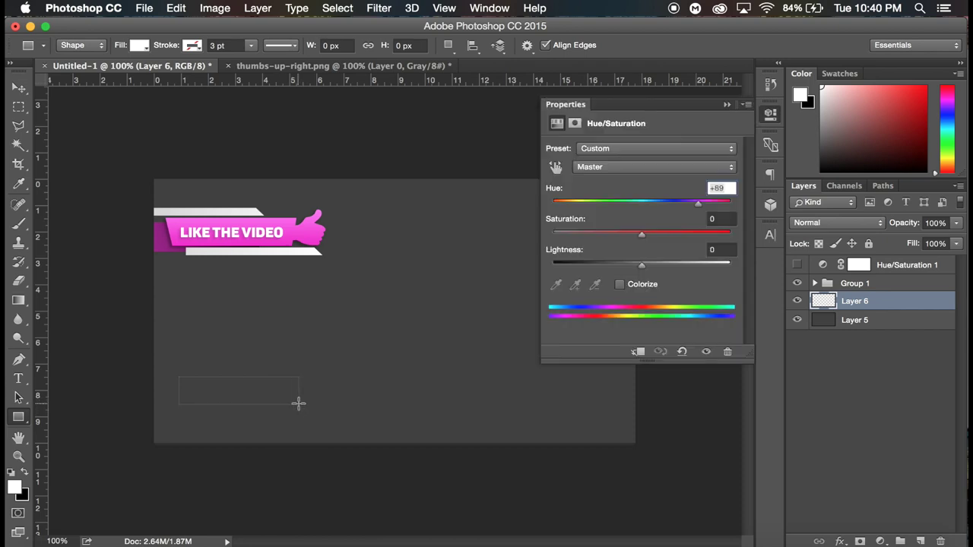
# - Rasterize the rectangle layer, invert it to black, and duplicate it
pyautogui.click(727, 106)
pyautogui.rightClick(868, 301)
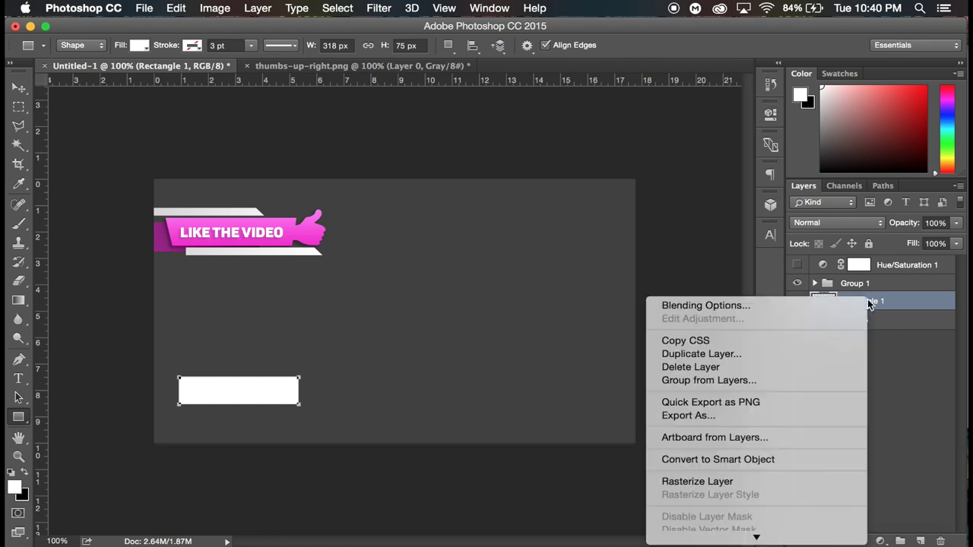
pyautogui.click(733, 482)
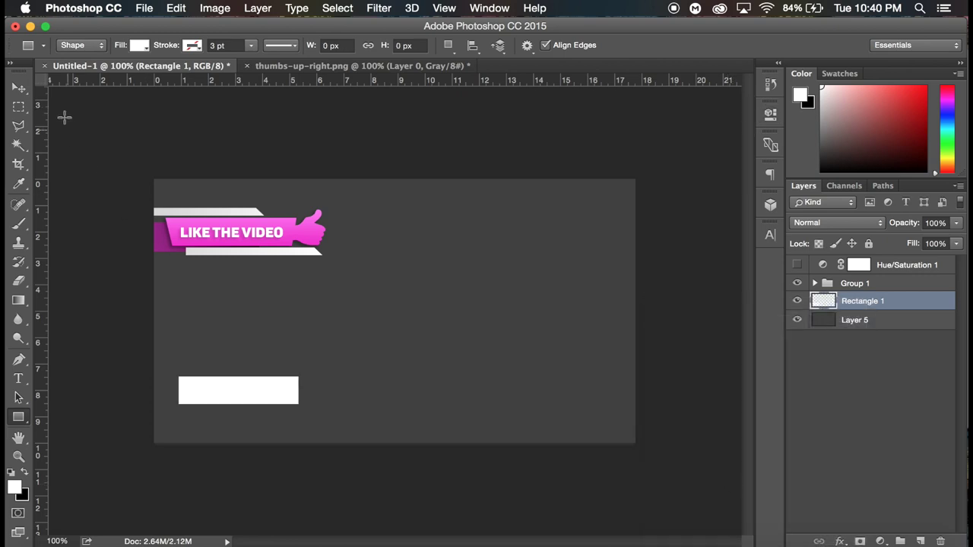
pyautogui.click(18, 87)
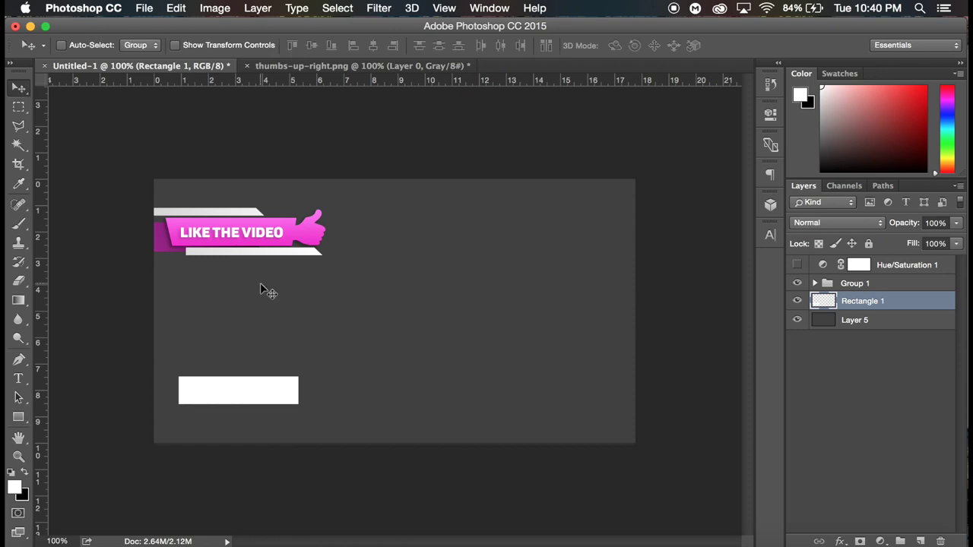
pyautogui.press('super+i')
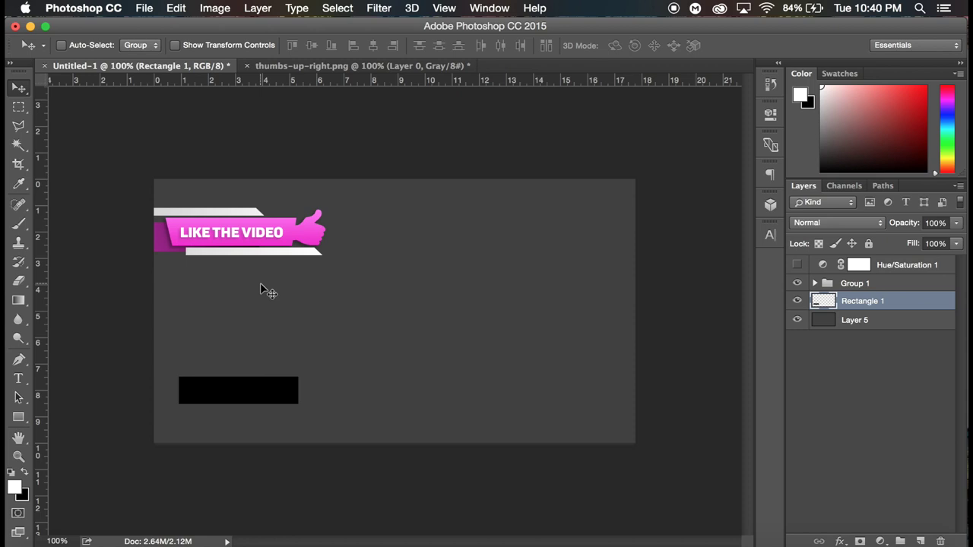
pyautogui.press('super+j')
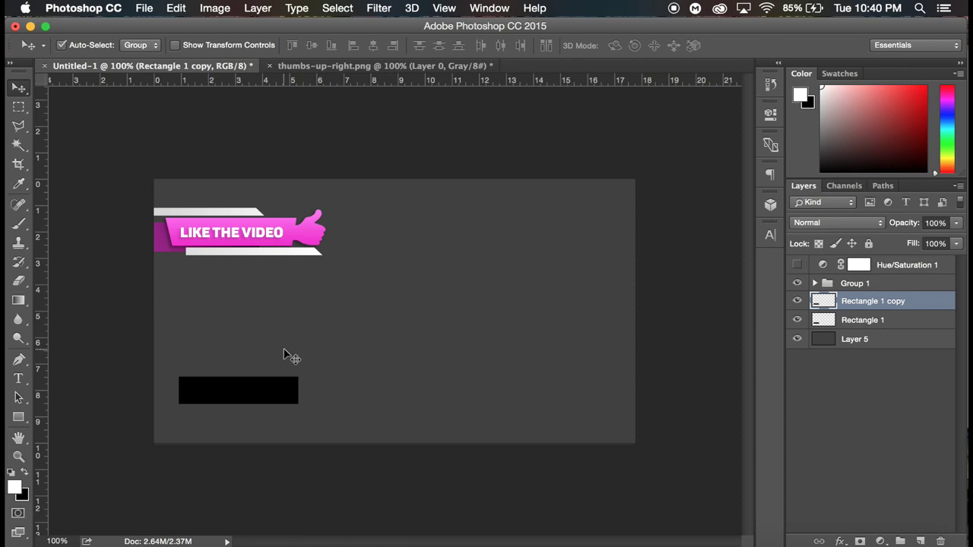
# - Fill the copy white, shrink it to a thin bar, and move it below the black rectangle
pyautogui.hotkey('alt', 'BackSpace')
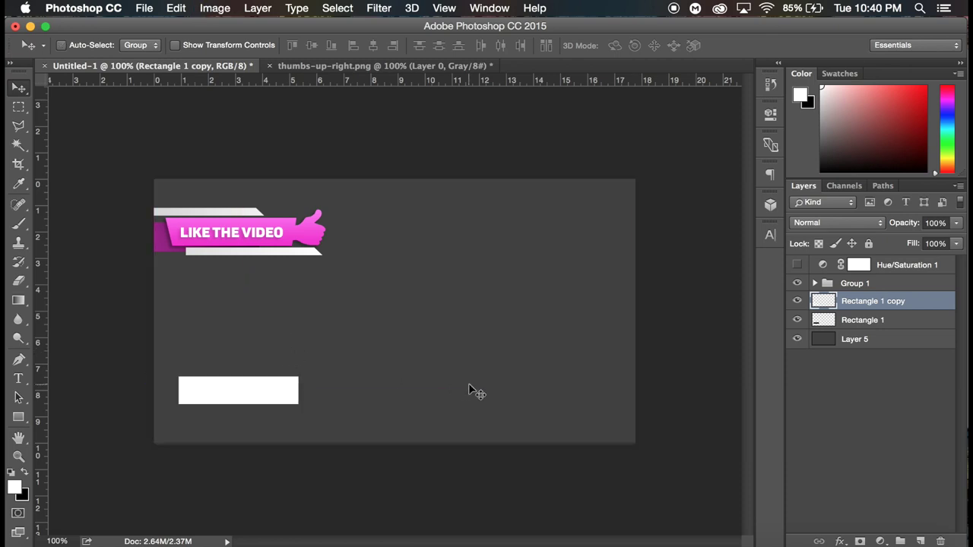
pyautogui.press('super+t')
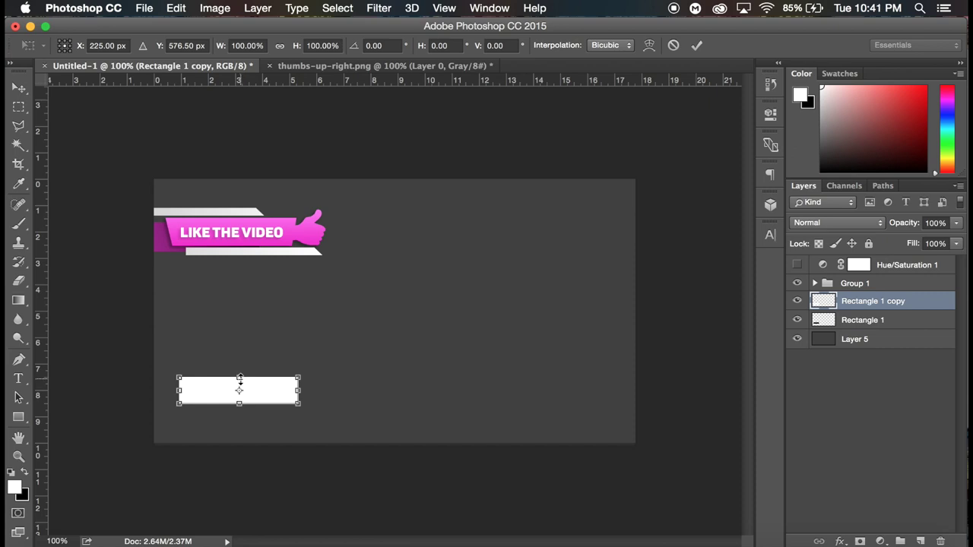
pyautogui.moveTo(239, 378); pyautogui.dragTo(240, 398)
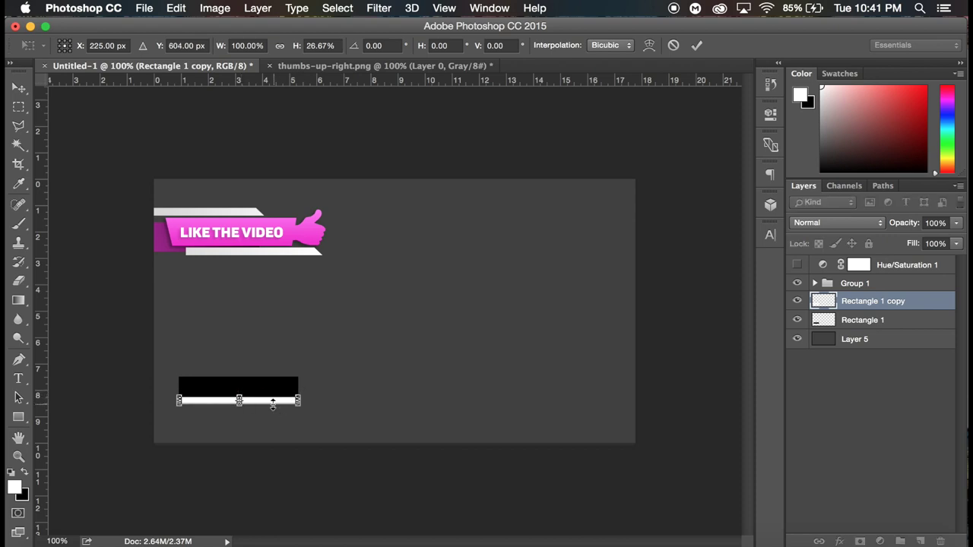
pyautogui.moveTo(272, 403); pyautogui.dragTo(273, 410)
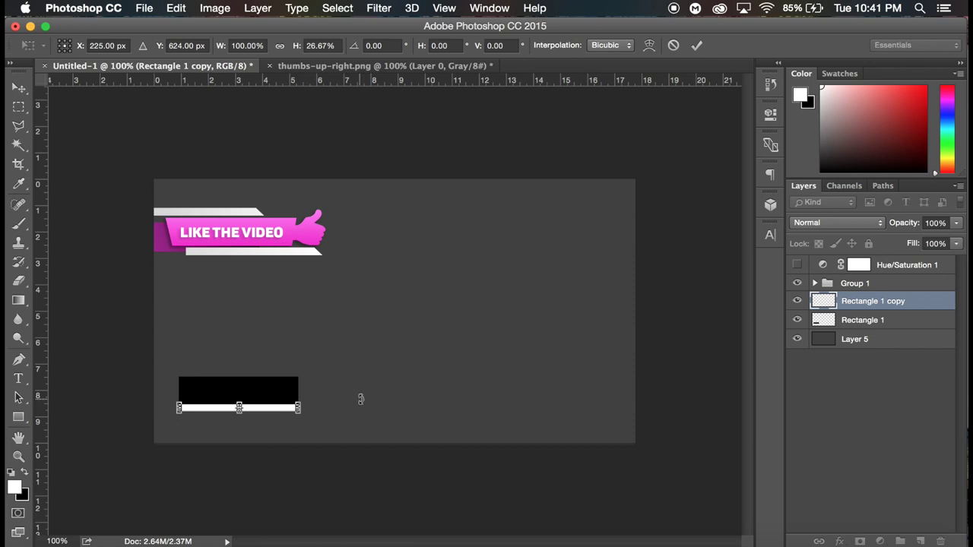
# - At 300% zoom, widen and slant the white bar, fit it under the black box, and apply
pyautogui.press('super+equal')
pyautogui.press('super+equal')
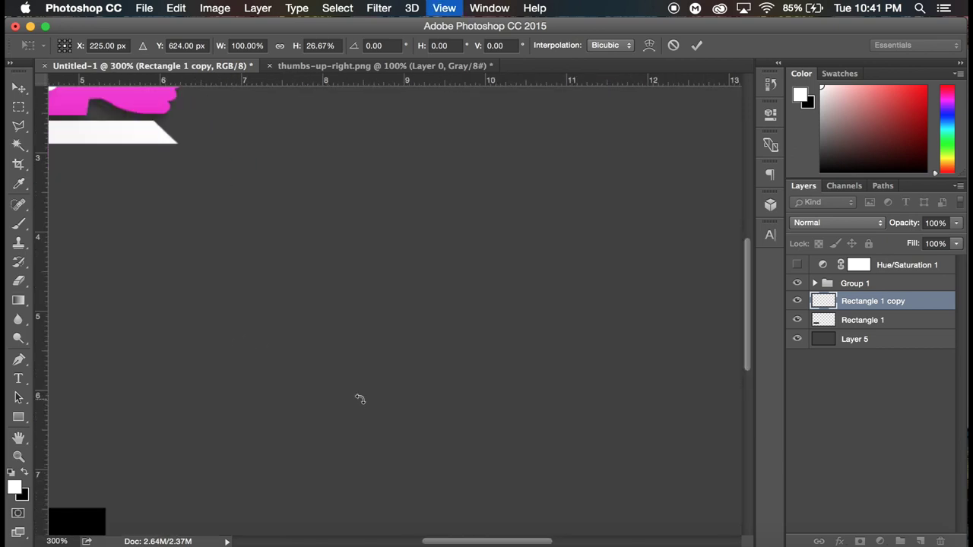
pyautogui.hscroll(-10, 359, 398)
pyautogui.scroll(-5, 359, 399)
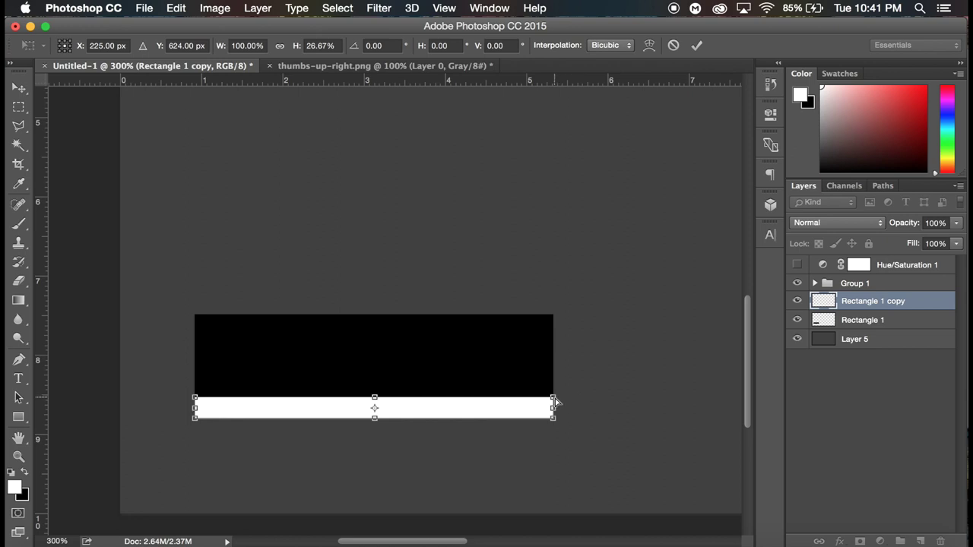
pyautogui.moveTo(555, 398); pyautogui.dragTo(509, 396)
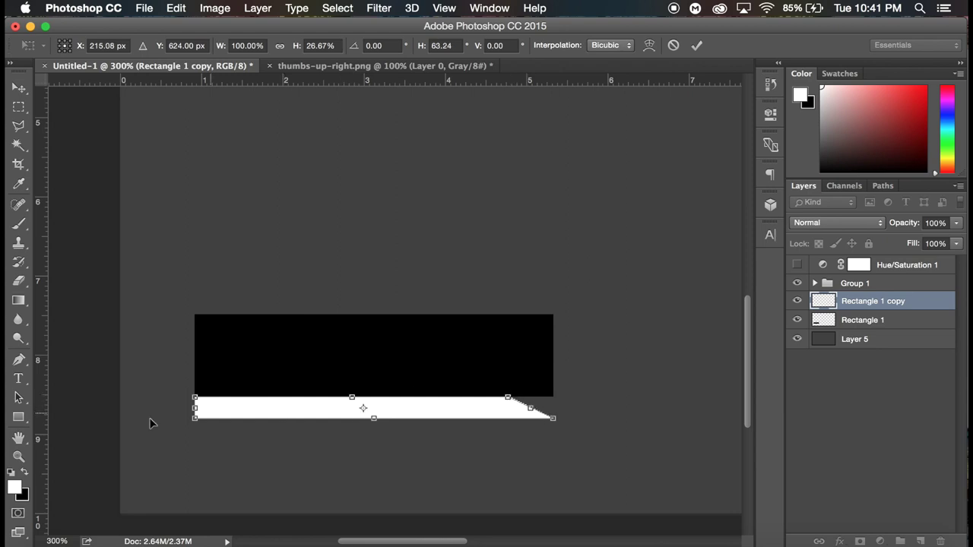
pyautogui.moveTo(195, 409); pyautogui.dragTo(152, 408)
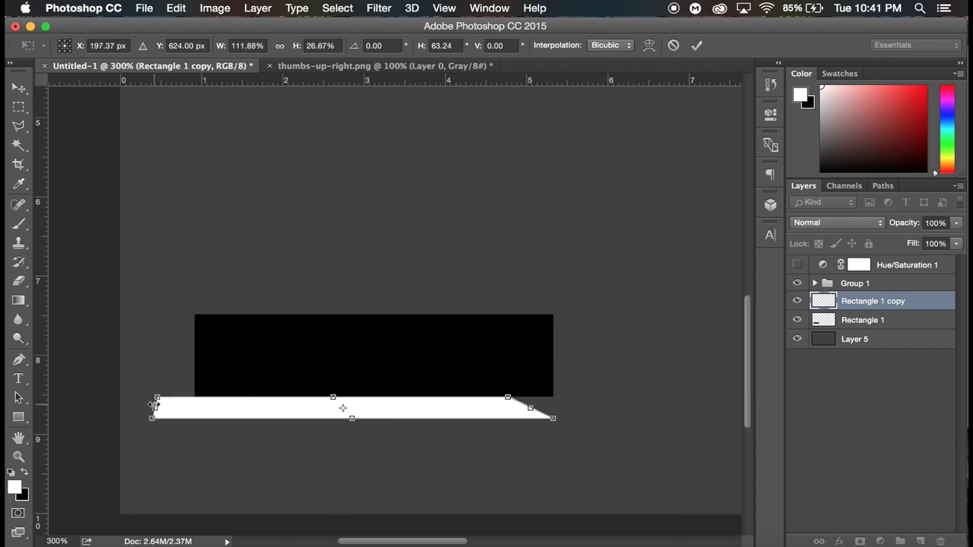
pyautogui.moveTo(352, 420); pyautogui.dragTo(477, 431)
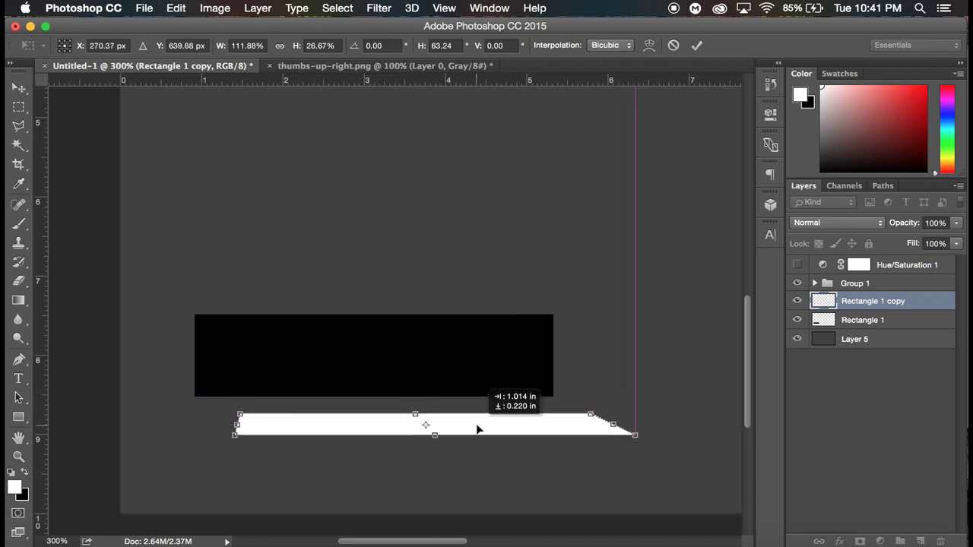
pyautogui.moveTo(476, 430); pyautogui.dragTo(485, 423)
pyautogui.press('Return')
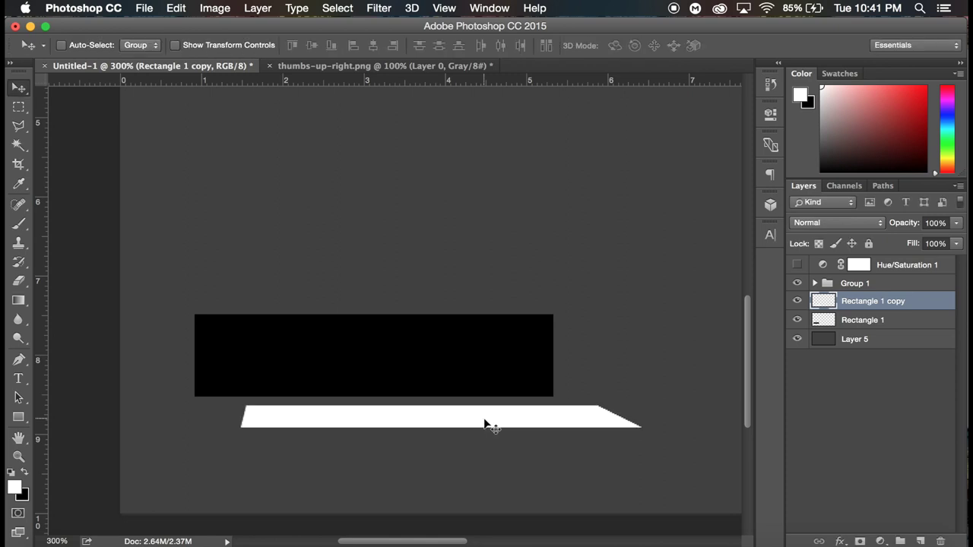
# - Zoom back out and duplicate the white slanted bar
pyautogui.press('super+minus')
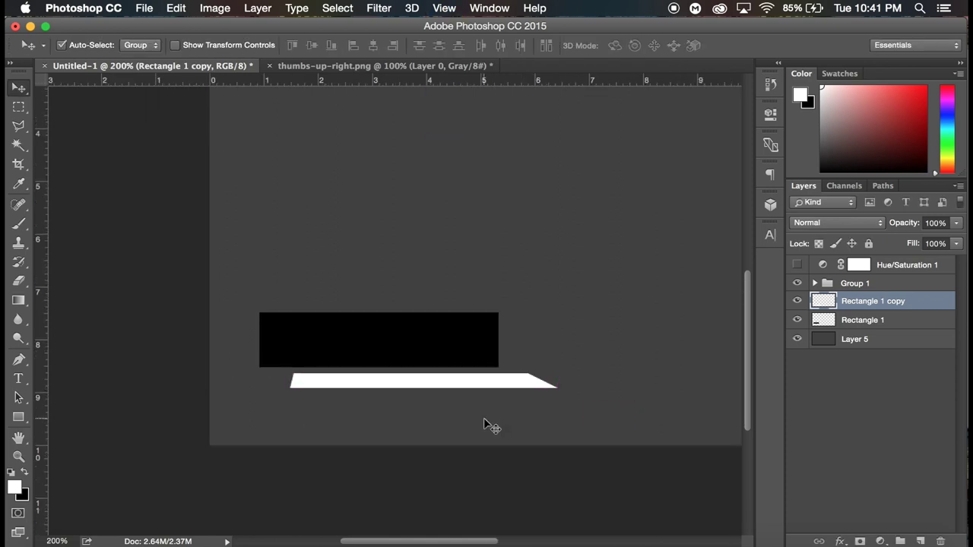
pyautogui.scroll(-4, 484, 423)
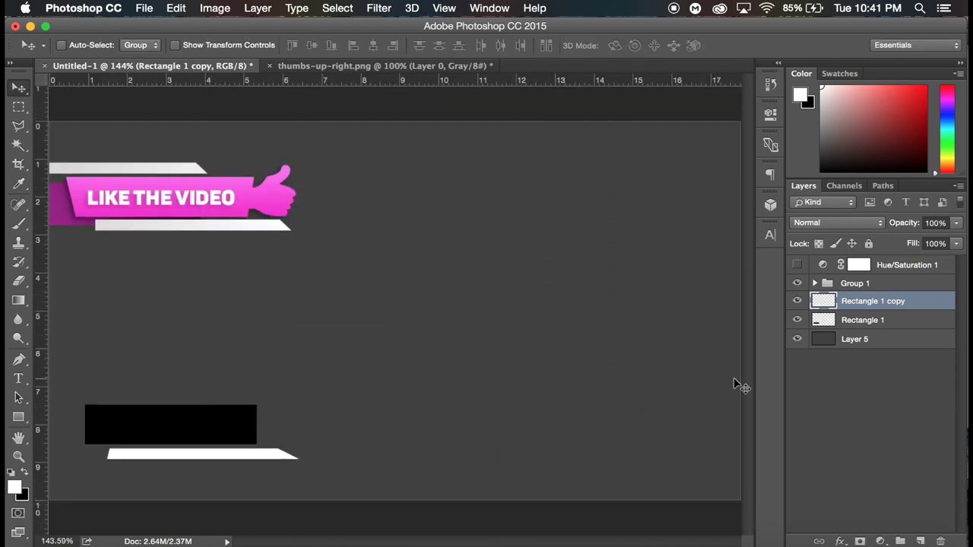
pyautogui.keyDown('alt'); pyautogui.click(662, 378); pyautogui.keyUp('alt')
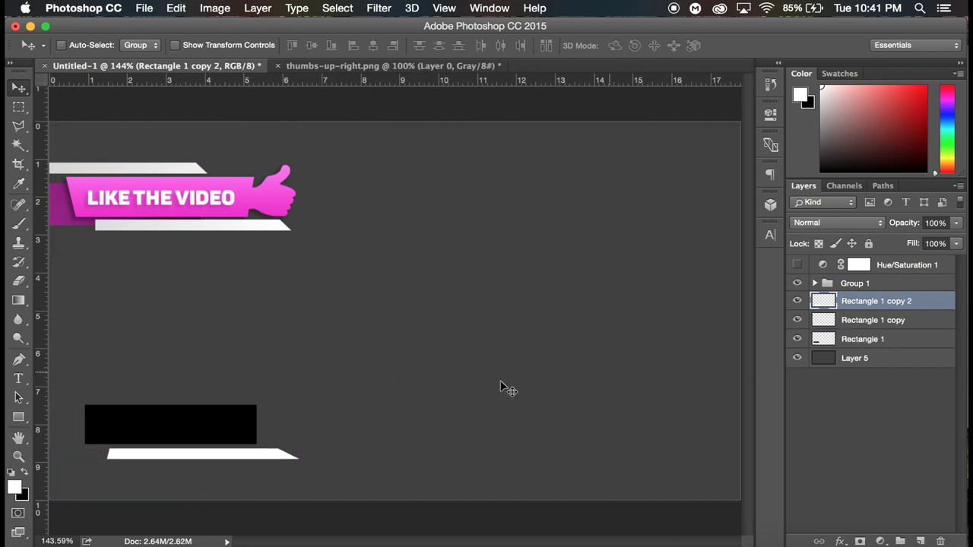
# - Move the copied white strip above the black rectangle and shift it left
pyautogui.moveTo(226, 456); pyautogui.dragTo(229, 396)
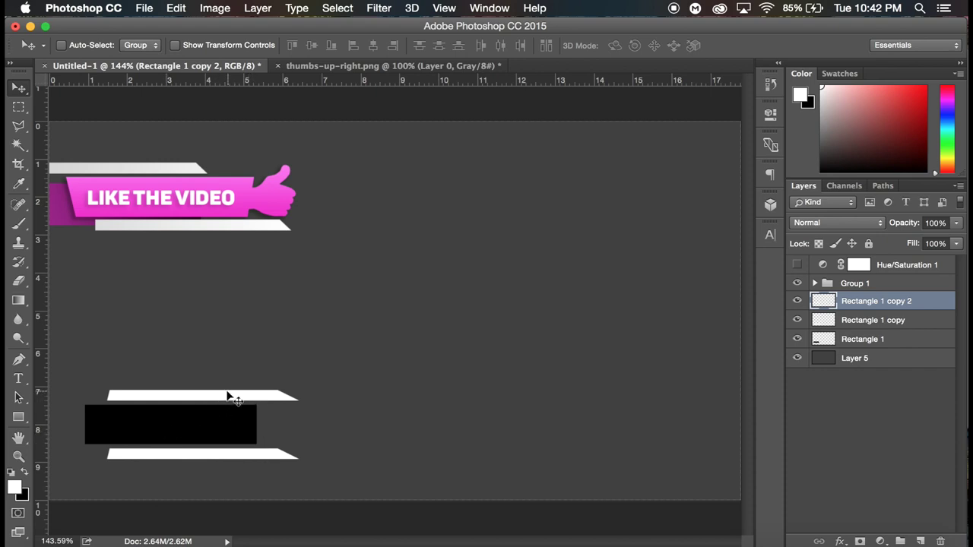
pyautogui.moveTo(228, 396); pyautogui.dragTo(155, 396)
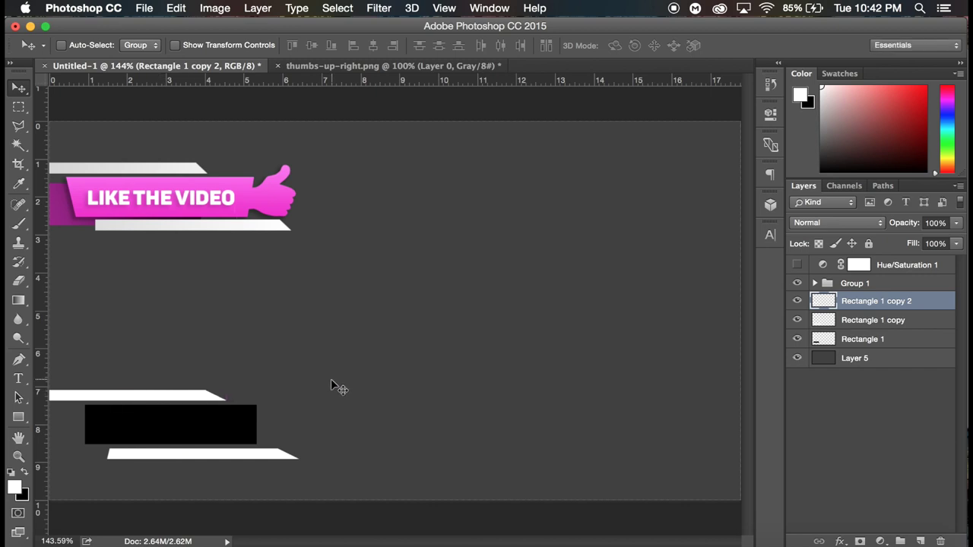
pyautogui.click(871, 344)
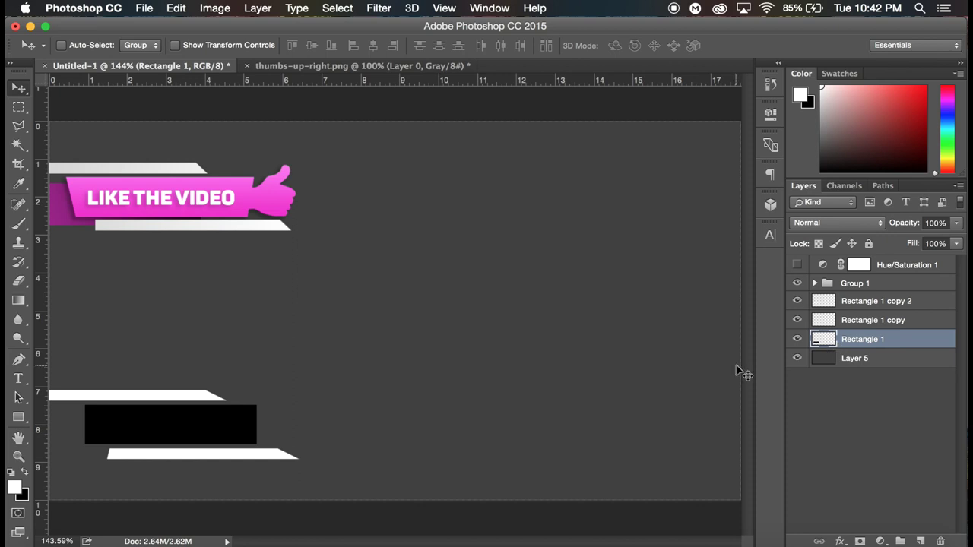
# - Free Transform the black rectangle, skewing its top corners outward to about -11.9°
pyautogui.press('super+t')
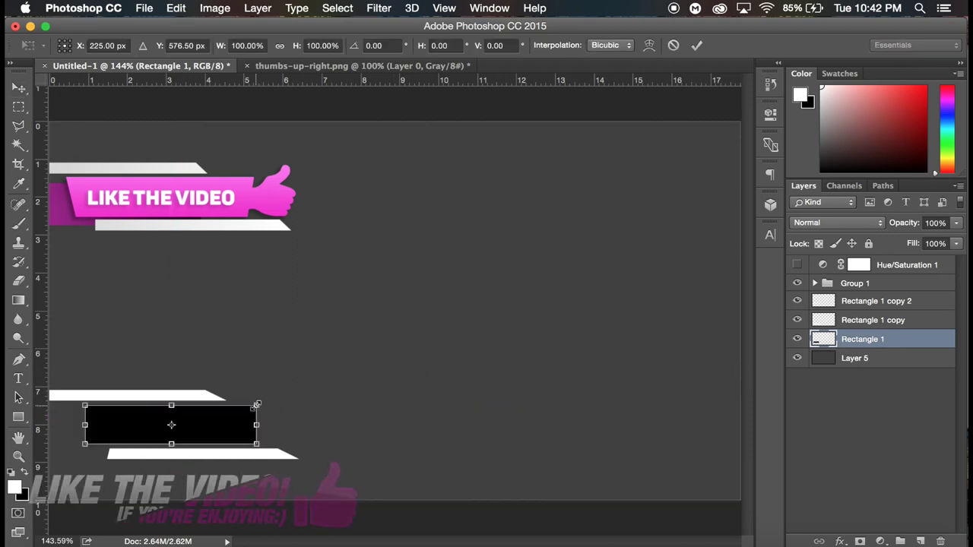
pyautogui.moveTo(255, 409); pyautogui.dragTo(263, 405)
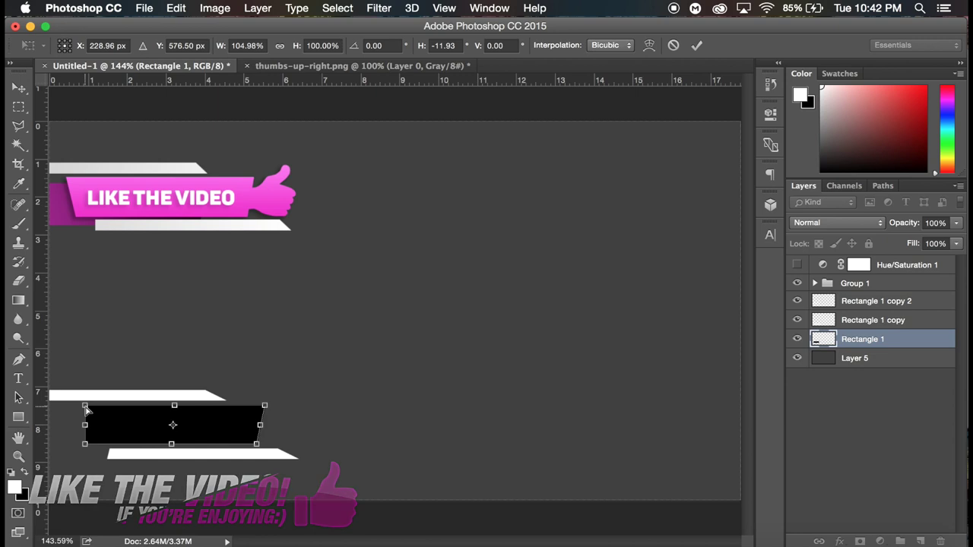
pyautogui.moveTo(86, 409); pyautogui.dragTo(83, 409)
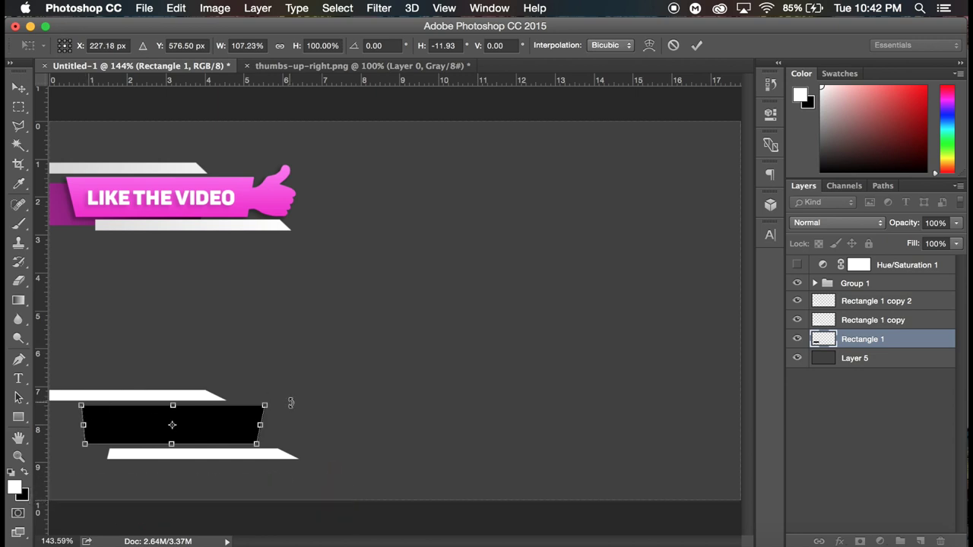
pyautogui.press('Return')
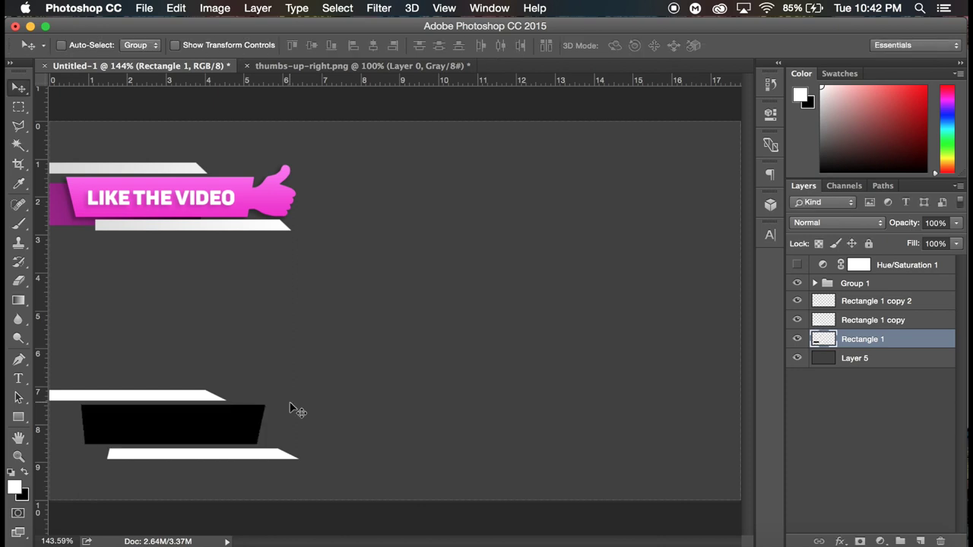
# - Duplicate the black shape, invert it to white, and darken it to grey with Lightness -27
pyautogui.press('super+j')
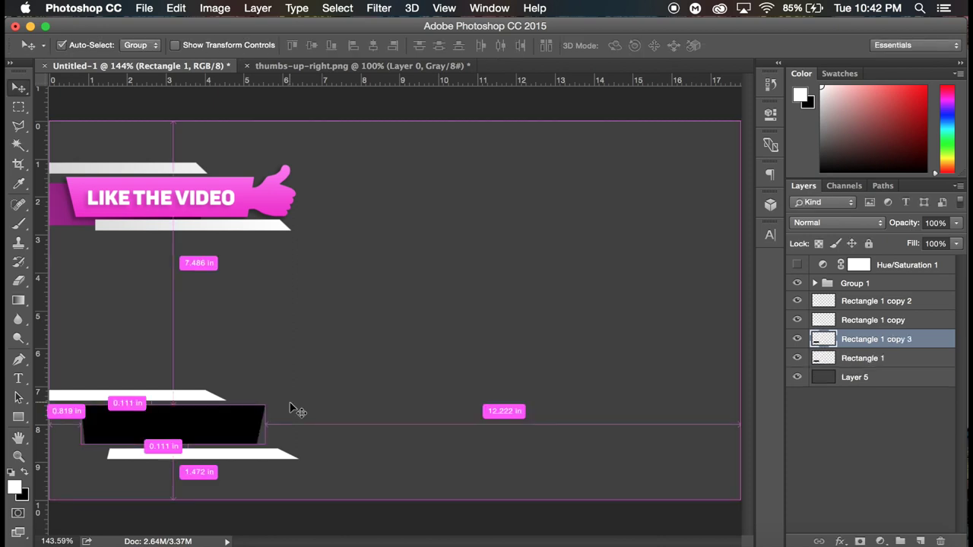
pyautogui.press('super+i')
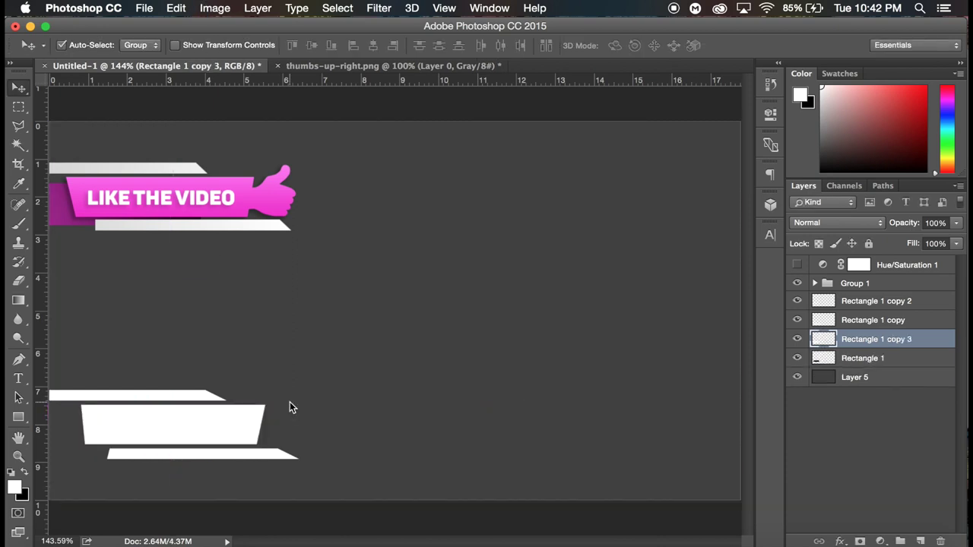
pyautogui.press('super+u')
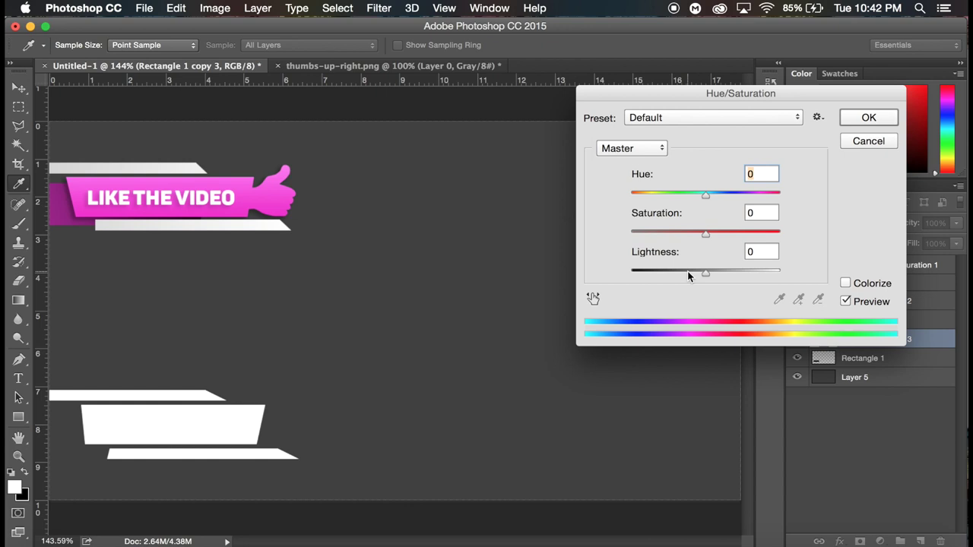
pyautogui.moveTo(688, 276); pyautogui.dragTo(684, 276)
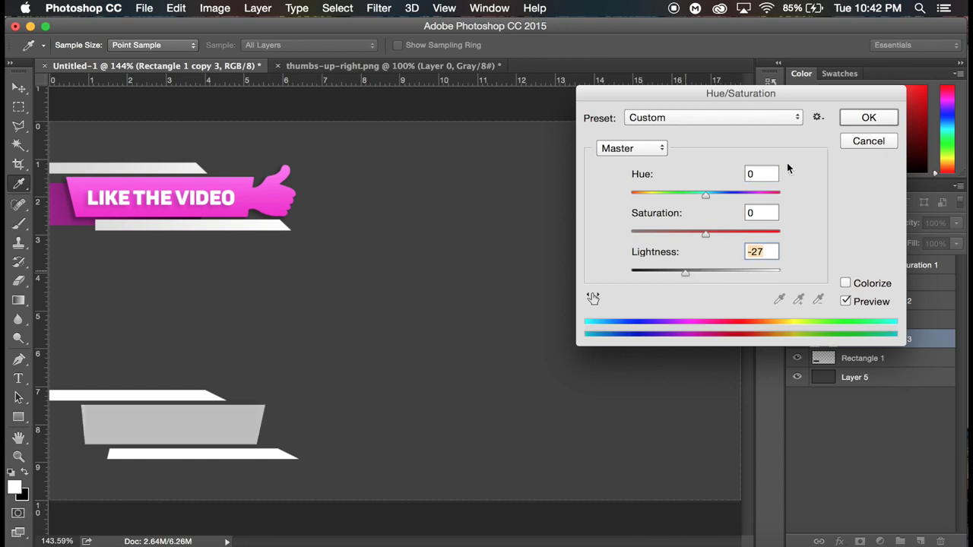
pyautogui.click(871, 118)
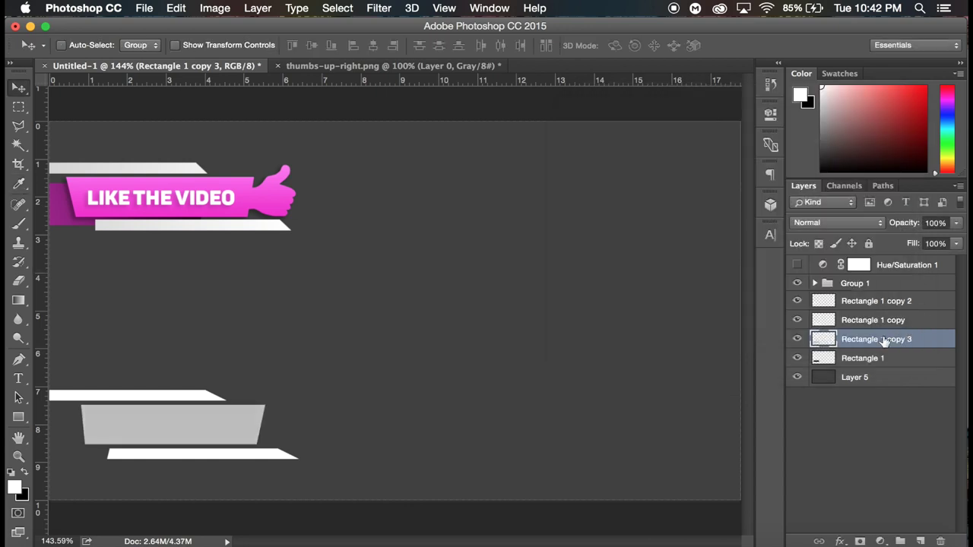
# - Place the grey copy below Rectangle 1, offset down-left, then show the thumbs-up-right.png document
pyautogui.moveTo(884, 344); pyautogui.dragTo(882, 366)
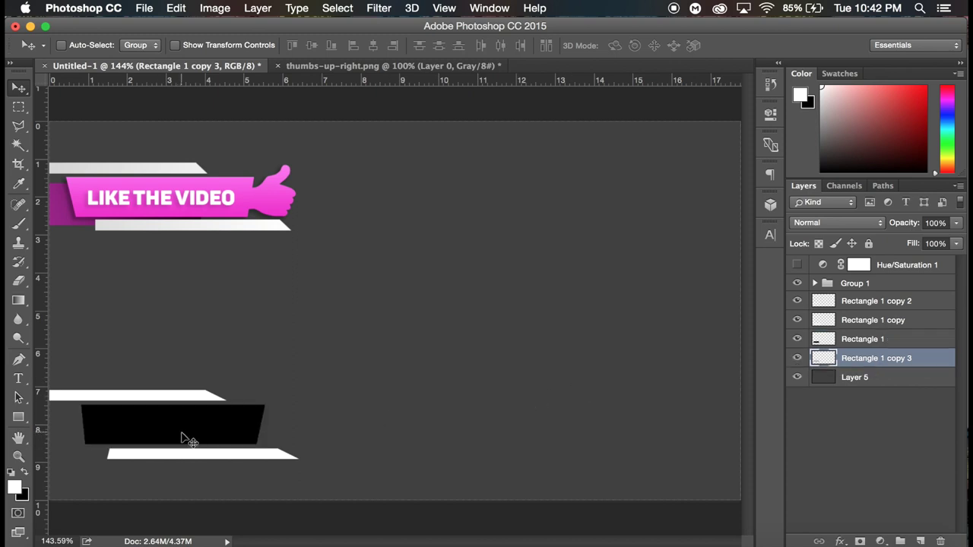
pyautogui.moveTo(183, 439); pyautogui.dragTo(184, 443)
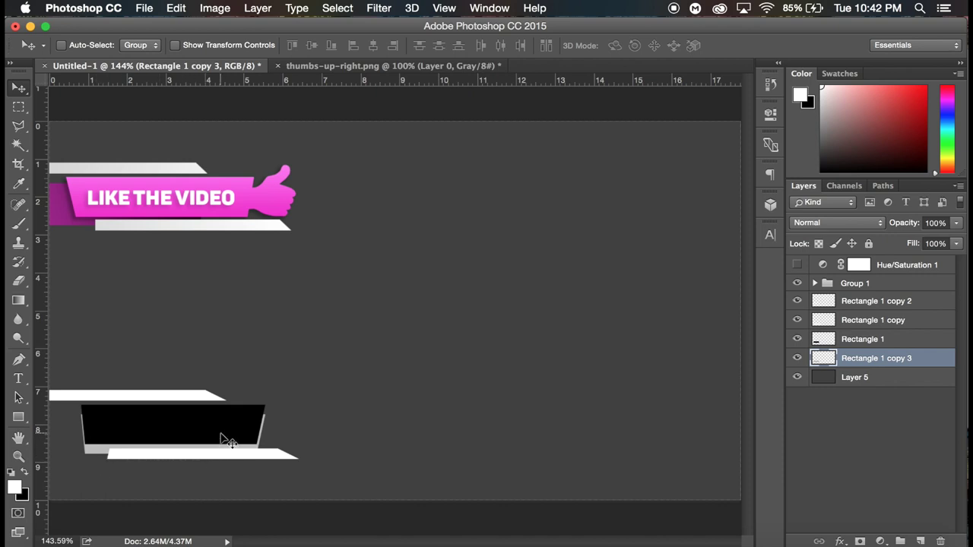
pyautogui.moveTo(221, 437); pyautogui.dragTo(119, 435)
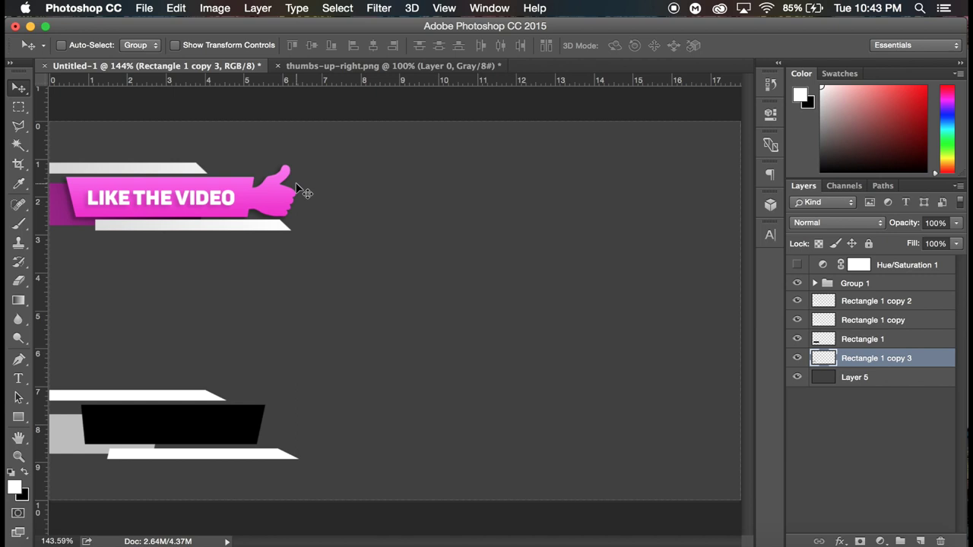
pyautogui.click(369, 67)
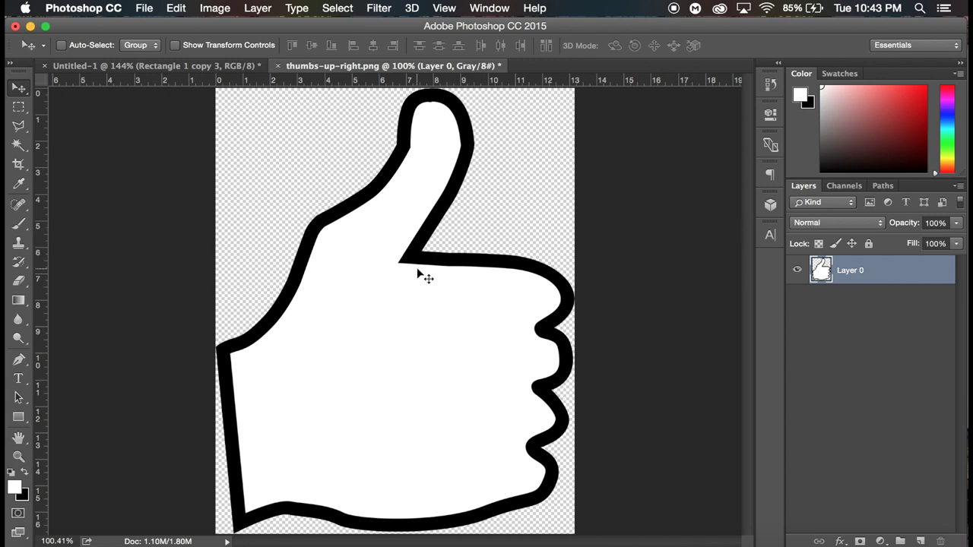
# - Bring the thumbs-up into Untitled-1 and scale it down to a fraction of its size
pyautogui.moveTo(417, 271); pyautogui.dragTo(370, 318)
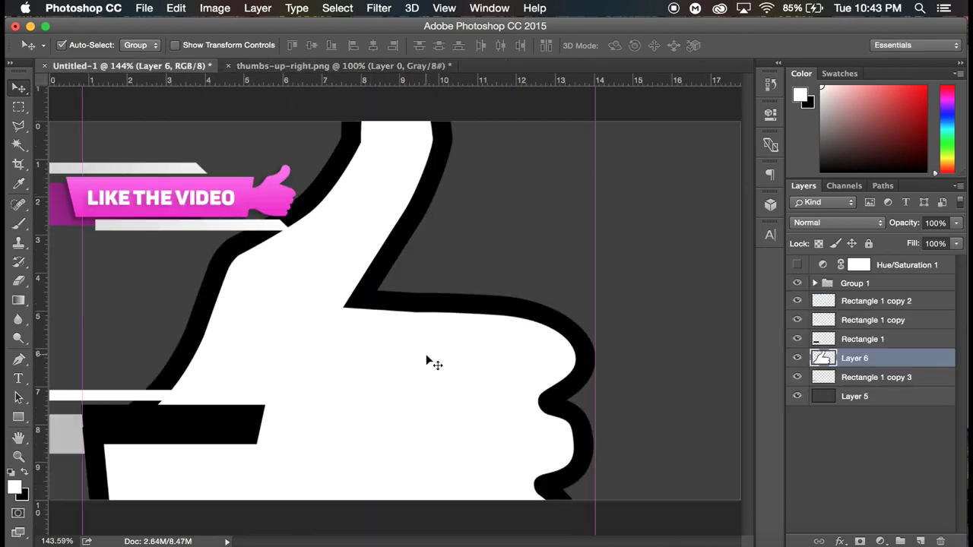
pyautogui.press('super+t')
pyautogui.moveTo(430, 361); pyautogui.dragTo(513, 366)
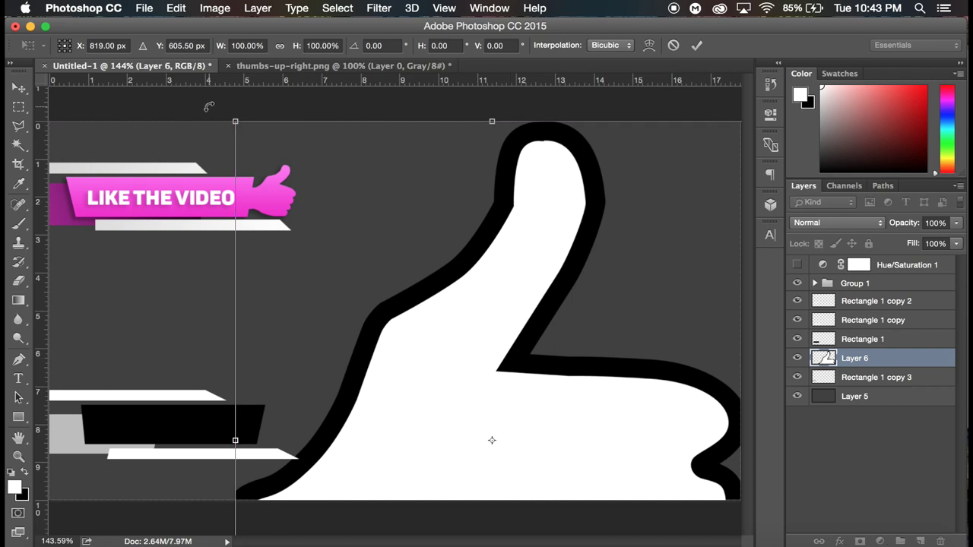
pyautogui.moveTo(238, 119); pyautogui.dragTo(453, 350)
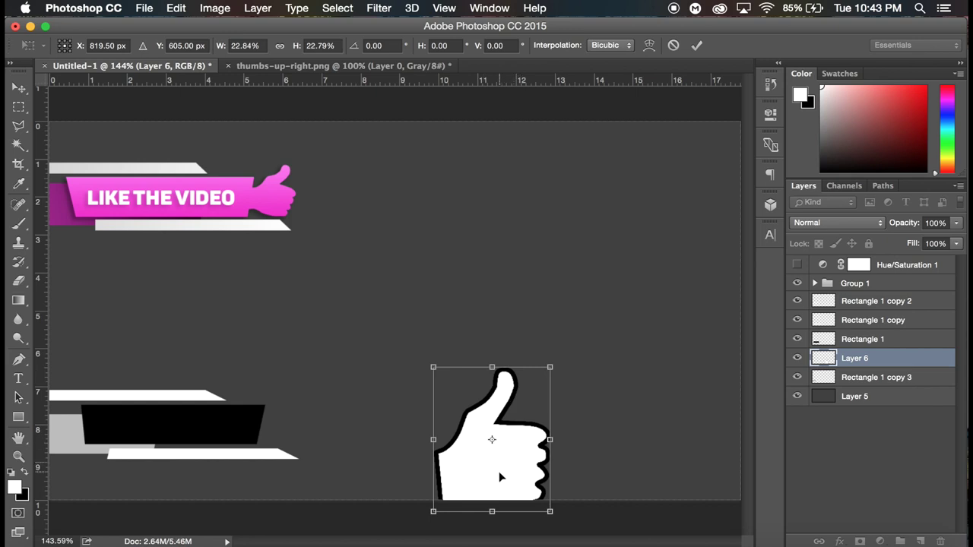
# - Rotate the thumbs-up about 14.5°, shrink it to roughly 9.9%, and place it at the bar's right end
pyautogui.moveTo(499, 472); pyautogui.dragTo(358, 407)
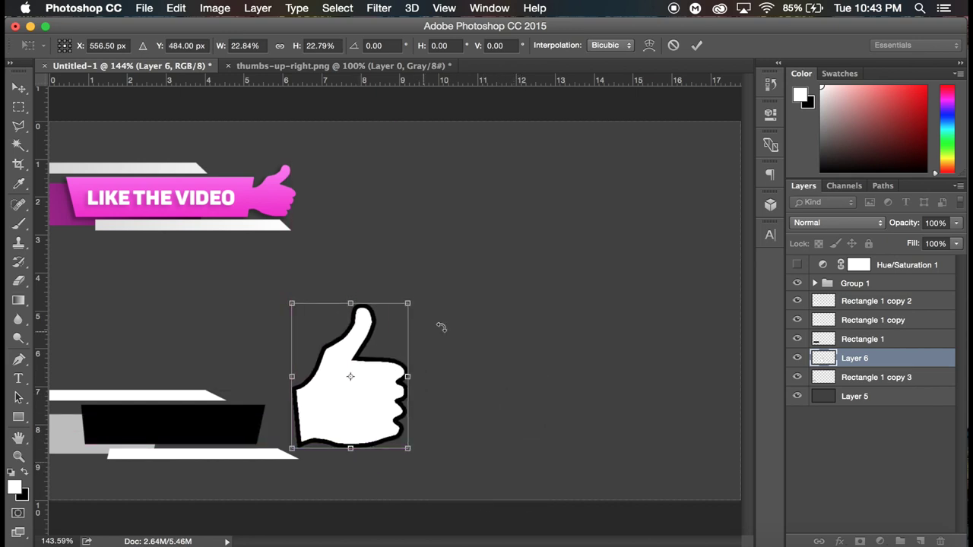
pyautogui.moveTo(443, 327); pyautogui.dragTo(454, 355)
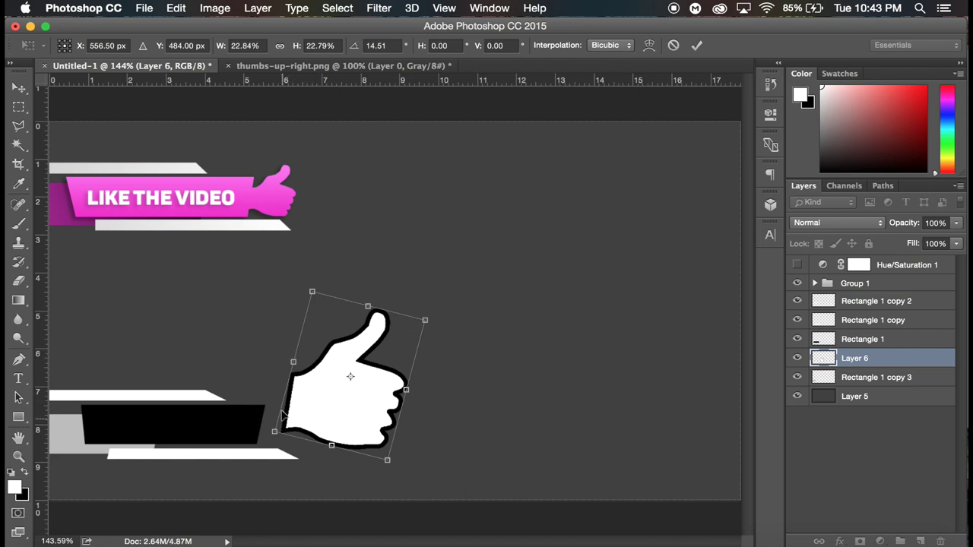
pyautogui.moveTo(314, 292); pyautogui.dragTo(335, 339)
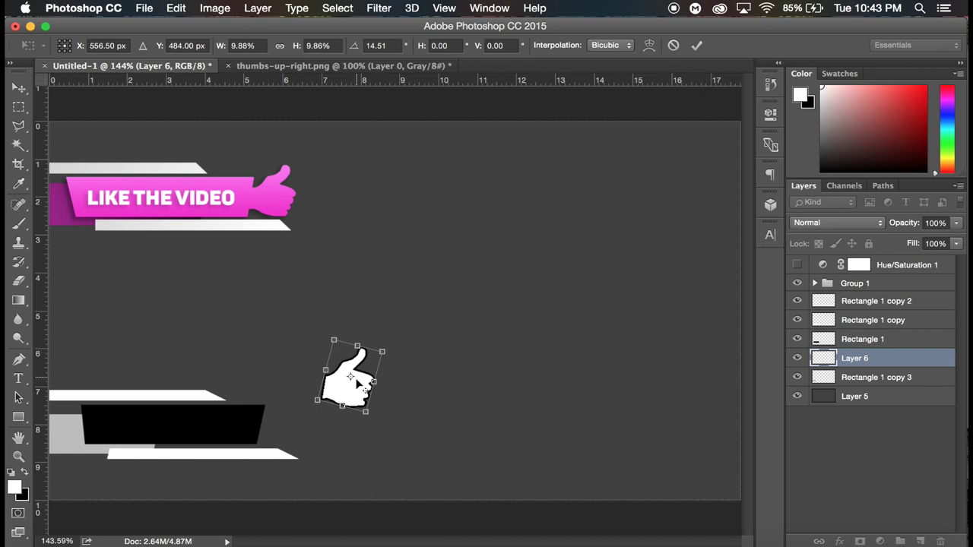
pyautogui.moveTo(364, 384); pyautogui.dragTo(289, 428)
pyautogui.press('Return')
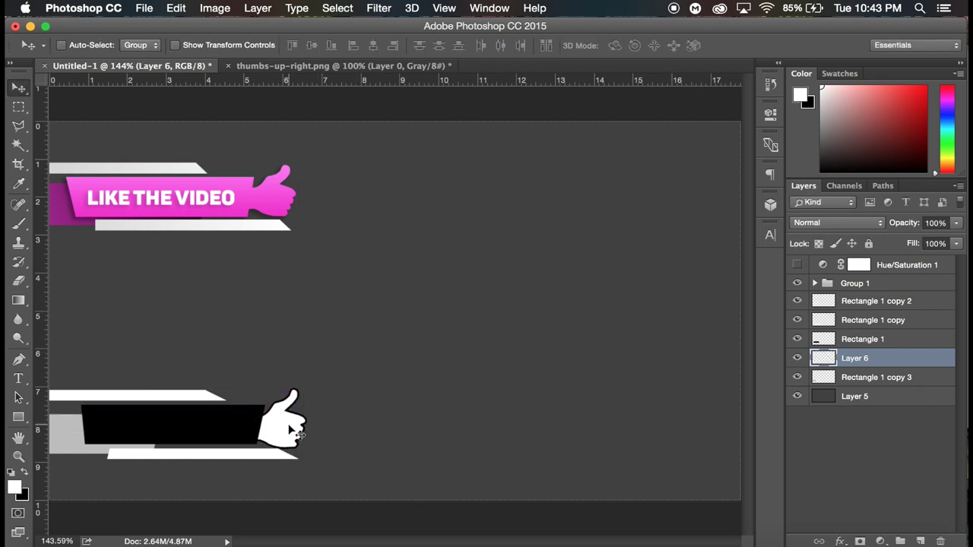
# - Set the thumbs-up's Hue/Saturation Lightness to -100 to turn it black
pyautogui.press('super+u')
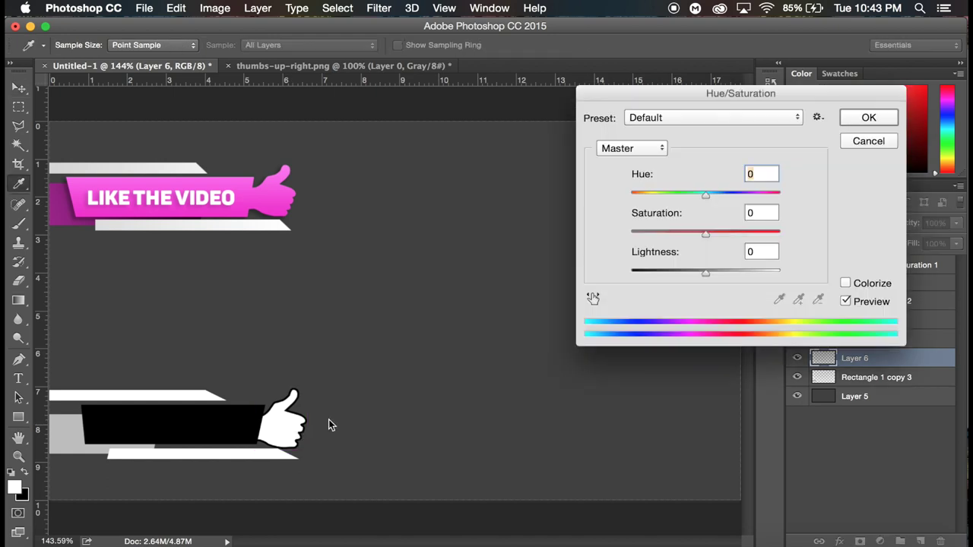
pyautogui.moveTo(669, 272); pyautogui.dragTo(482, 273)
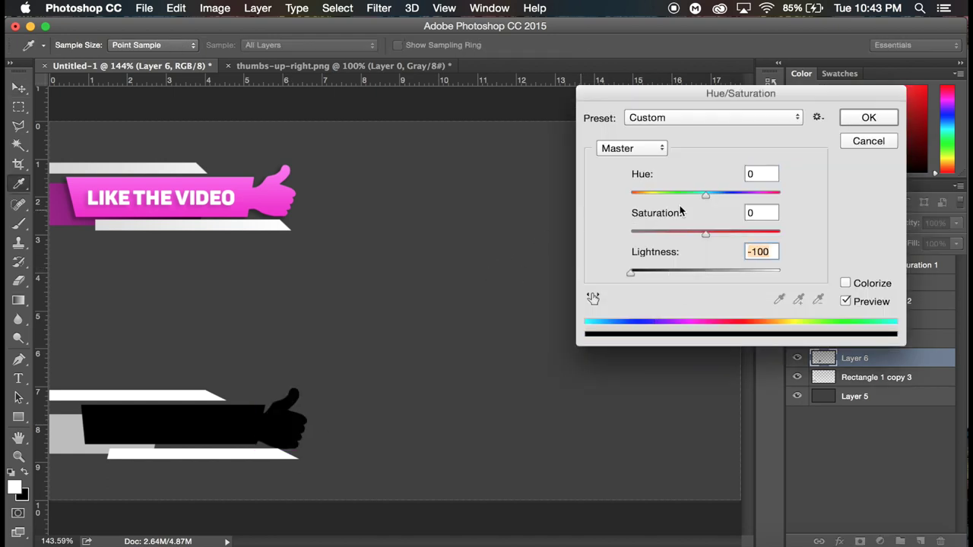
pyautogui.click(864, 119)
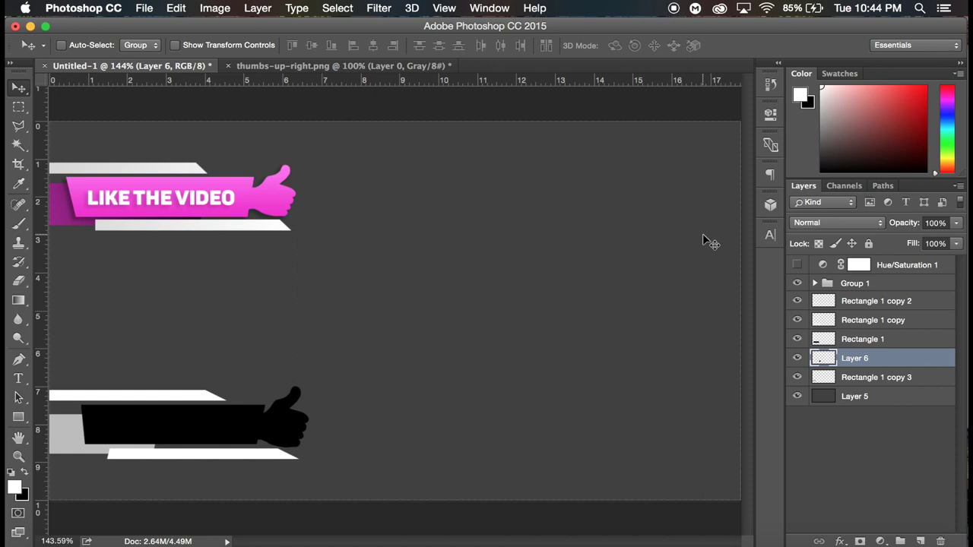
pyautogui.click(796, 339)
# - Merge Layer 6 (the thumbs-up) into the Rectangle 1 bar
pyautogui.click(797, 339)
pyautogui.click(879, 341)
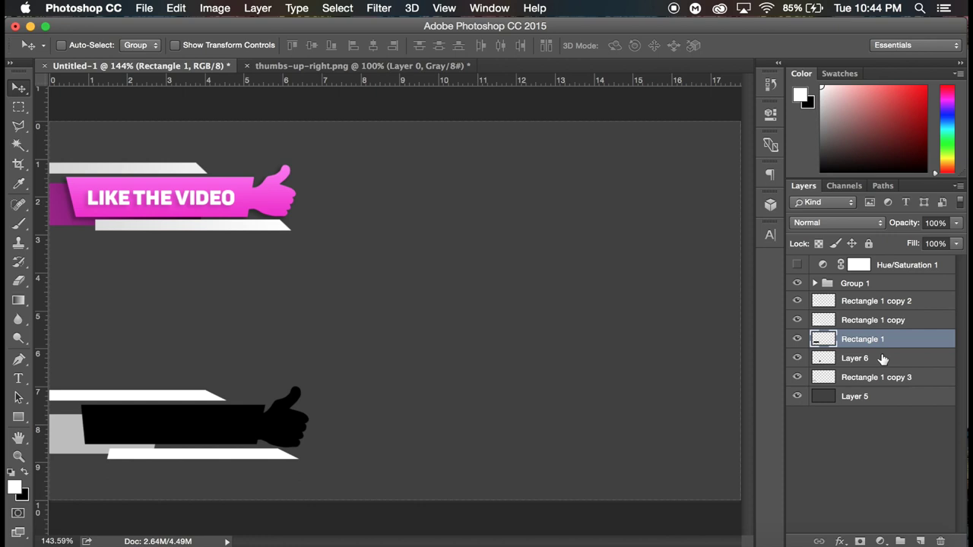
pyautogui.keyDown('shift'); pyautogui.click(882, 358); pyautogui.keyUp('shift')
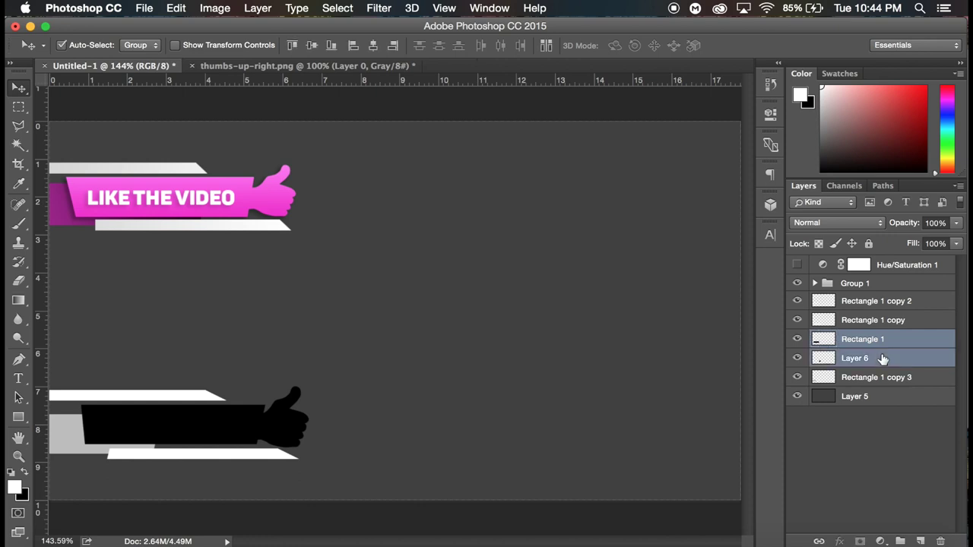
pyautogui.hotkey('ctrl', 'e')
# - Merge Rectangle 1 copy 2 and Rectangle 1 copy into a single white stripe layer
pyautogui.click(797, 301)
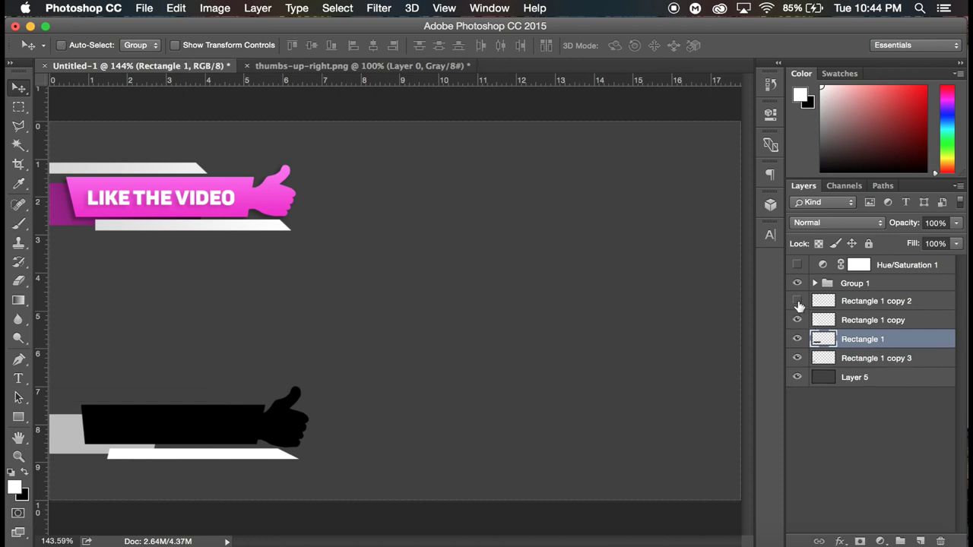
pyautogui.click(798, 303)
pyautogui.click(845, 302)
pyautogui.keyDown('shift'); pyautogui.click(853, 321); pyautogui.keyUp('shift')
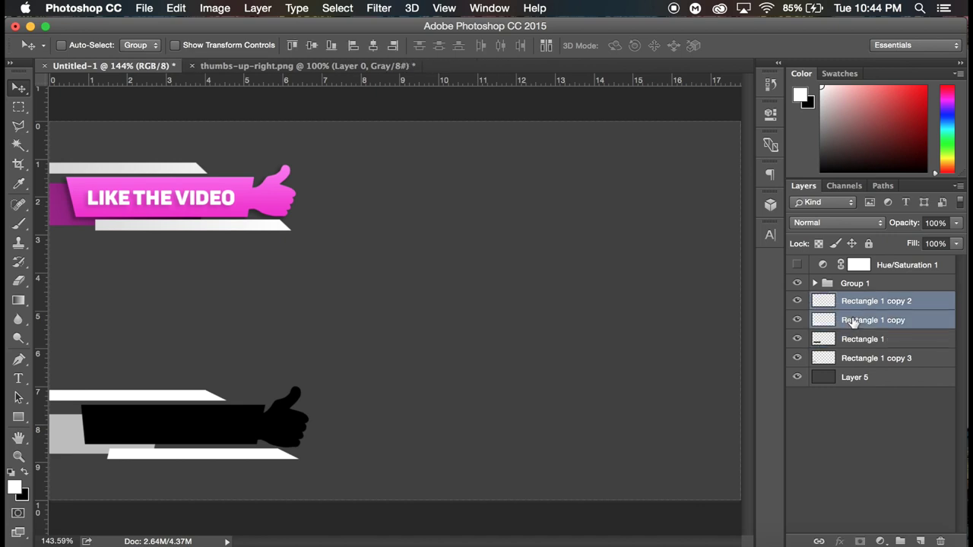
pyautogui.hotkey('ctrl', 'e')
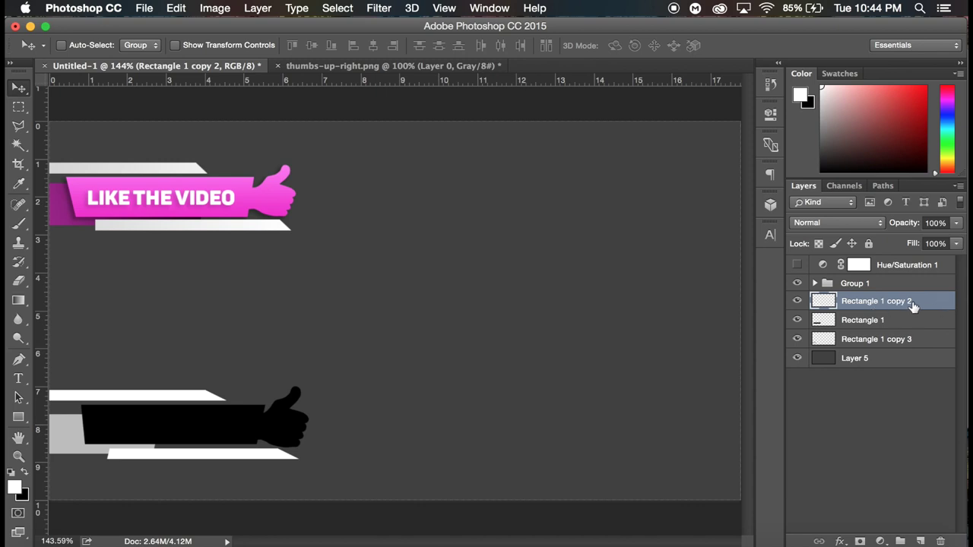
pyautogui.click(796, 302)
# - Give Rectangle 1 copy 2 a Normal 22% reversed linear Gradient Overlay at 0° and 124% scale
pyautogui.click(796, 302)
pyautogui.click(795, 301)
pyautogui.click(796, 302)
pyautogui.doubleClick(929, 308)
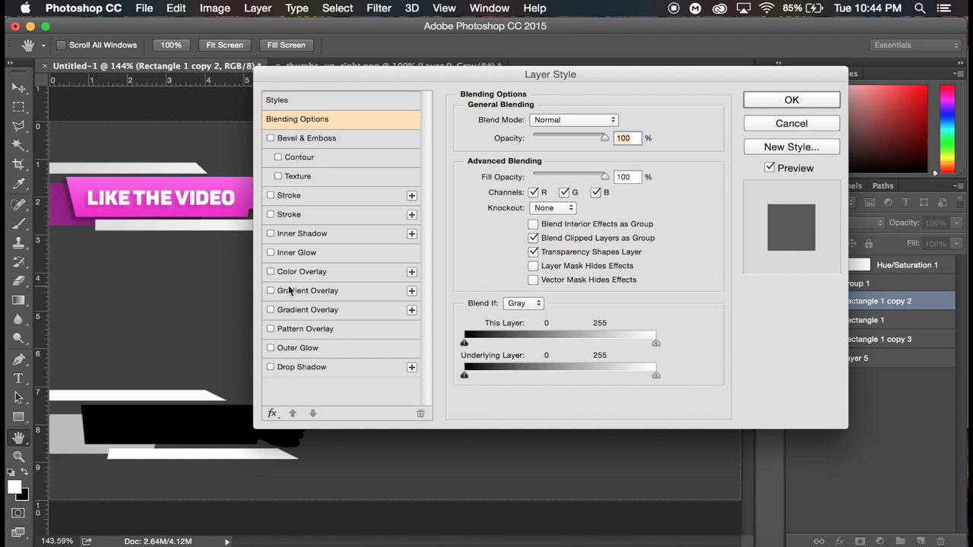
pyautogui.click(292, 290)
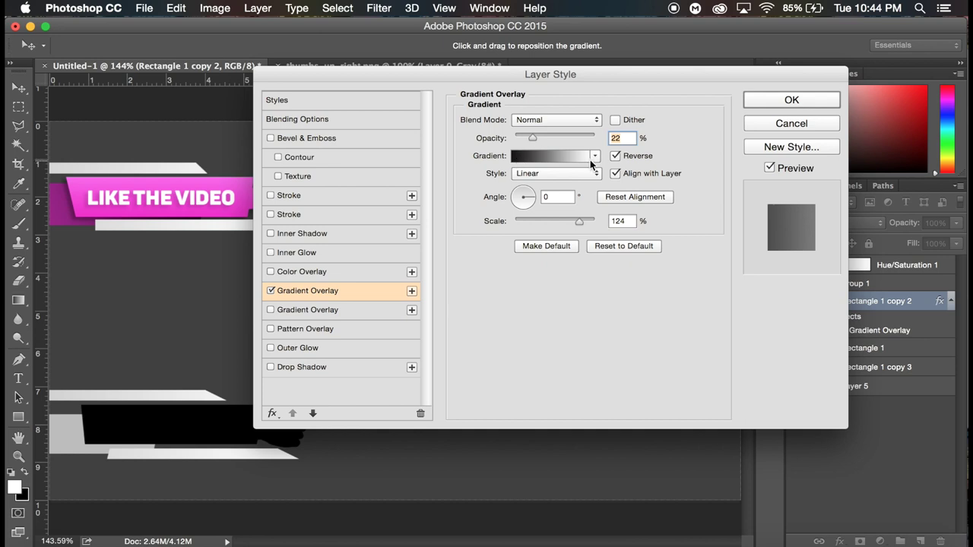
pyautogui.click(615, 155)
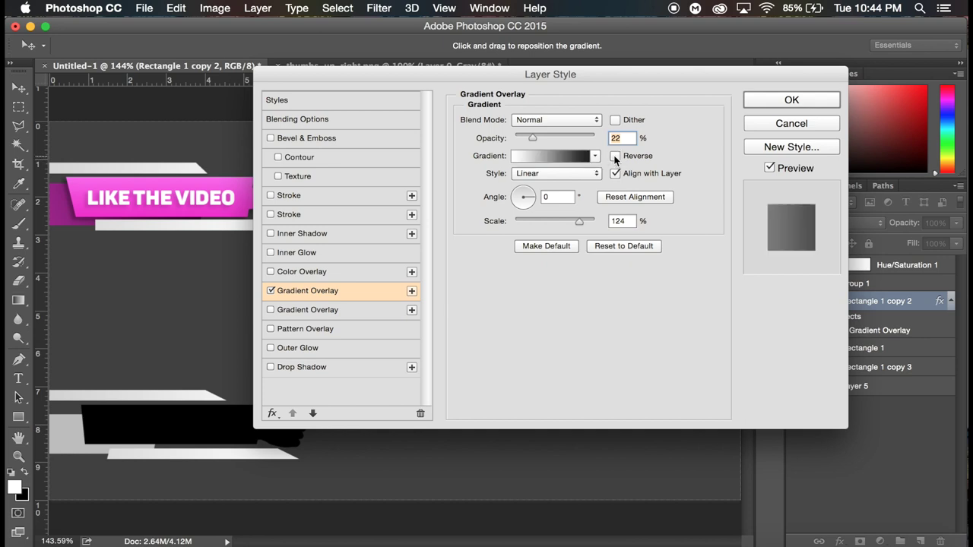
pyautogui.click(615, 156)
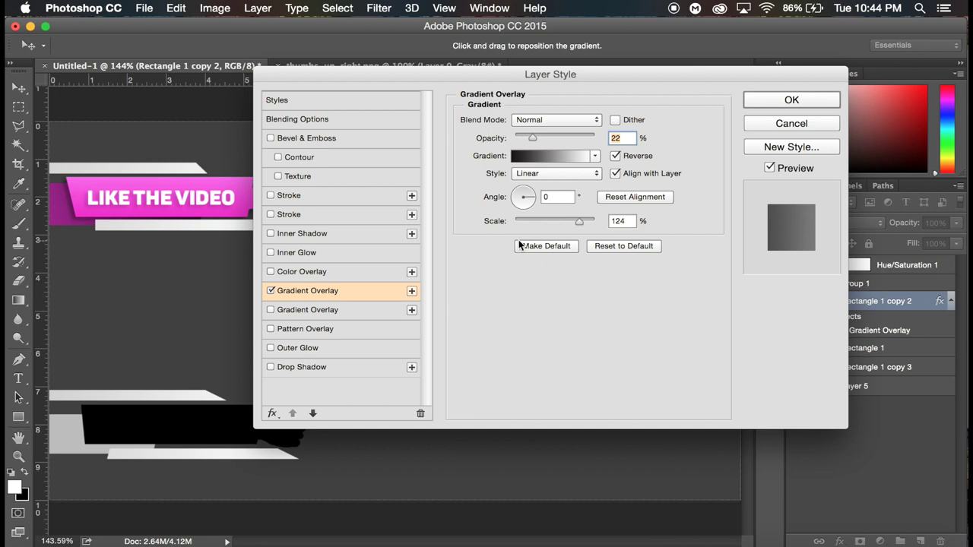
pyautogui.click(616, 159)
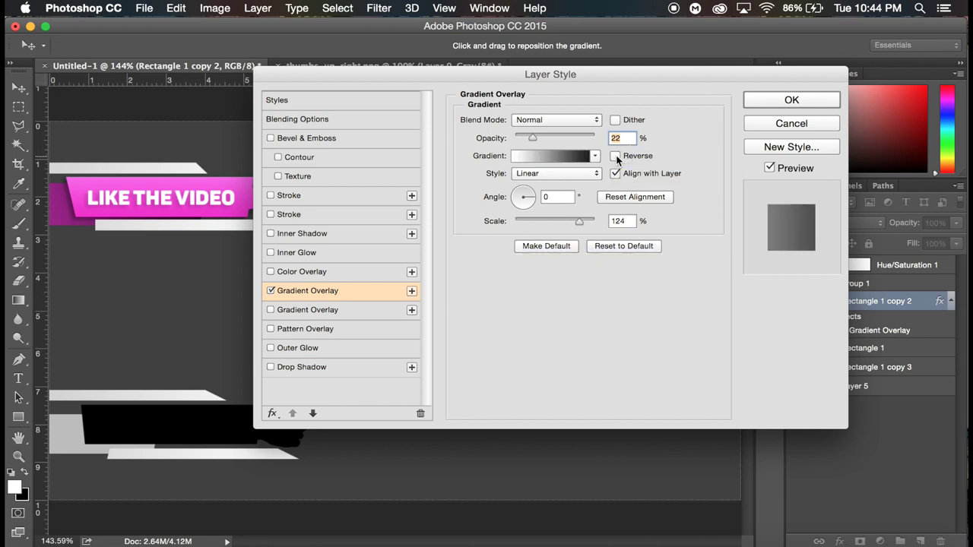
pyautogui.click(617, 158)
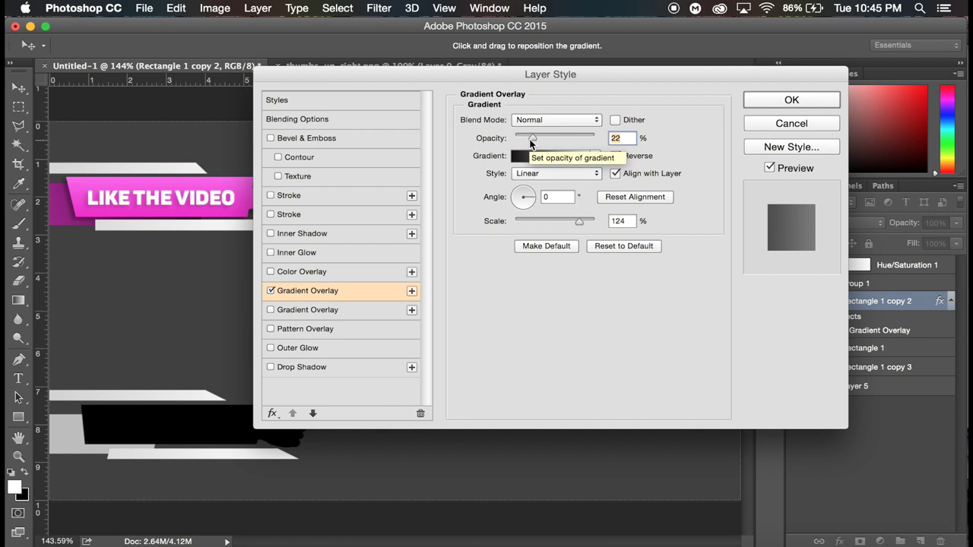
pyautogui.click(798, 102)
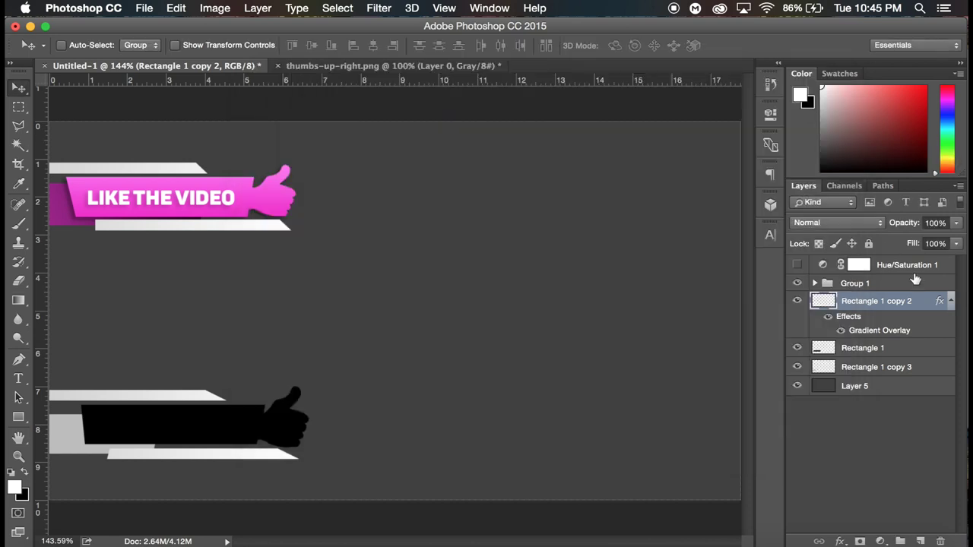
pyautogui.click(951, 302)
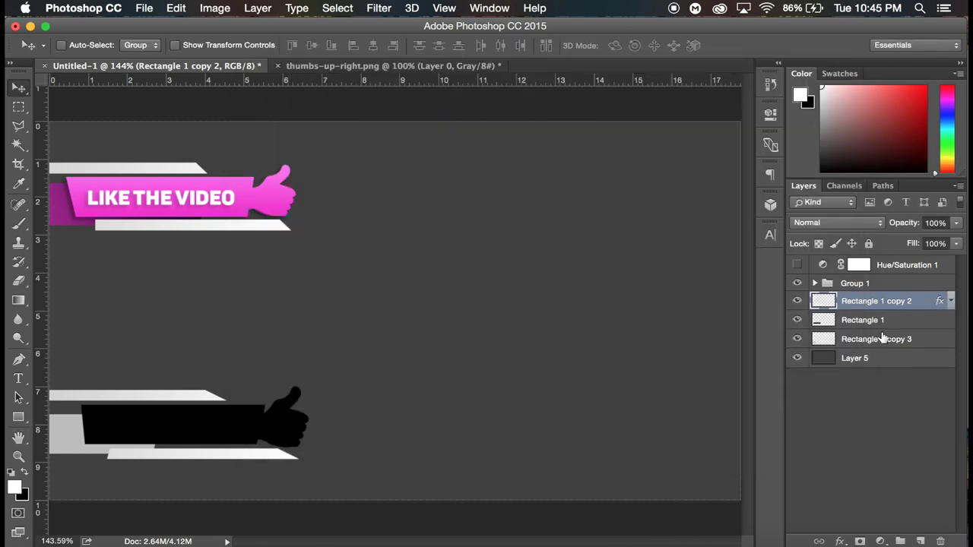
# - Give Rectangle 1 a pink #ff28e3 Color Overlay and rasterize its layer style
pyautogui.doubleClick(912, 322)
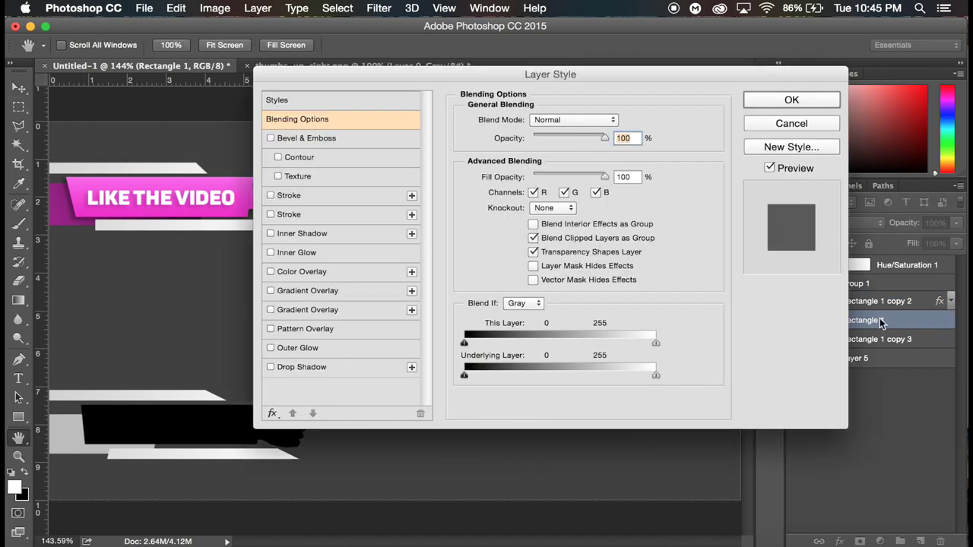
pyautogui.click(294, 272)
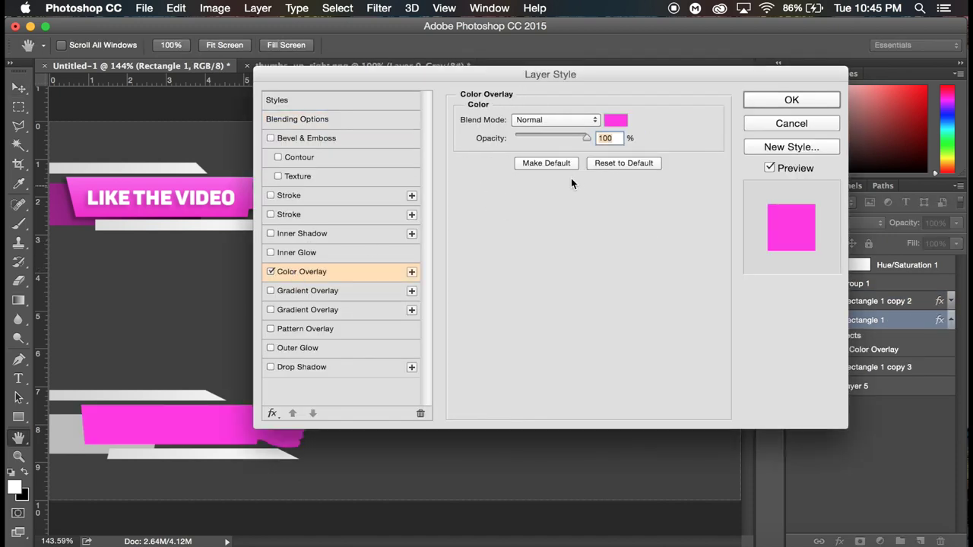
pyautogui.click(616, 123)
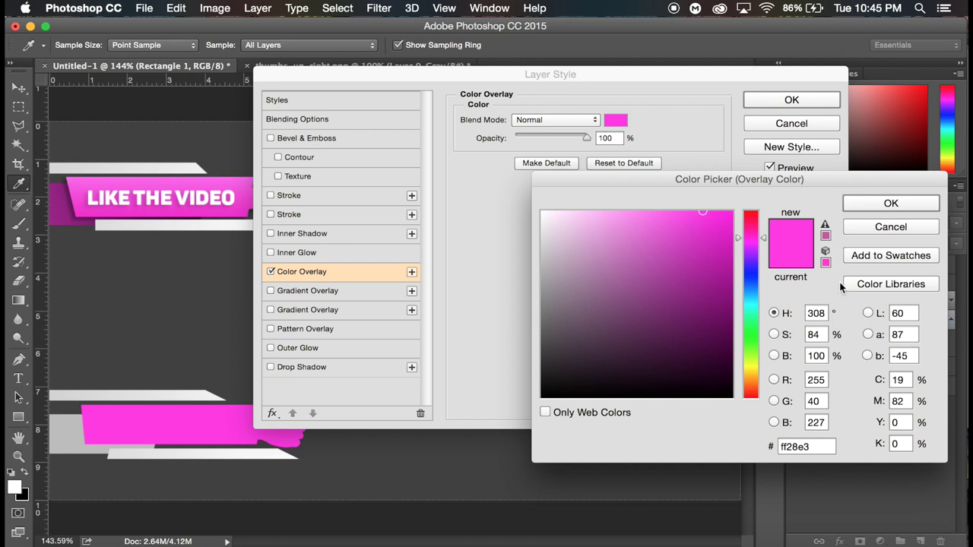
pyautogui.click(890, 204)
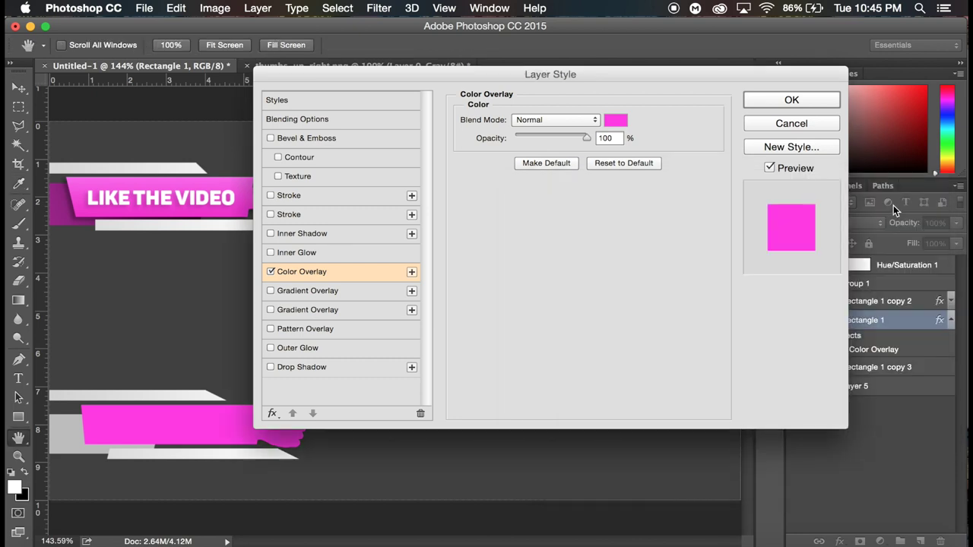
pyautogui.click(788, 102)
pyautogui.rightClick(891, 324)
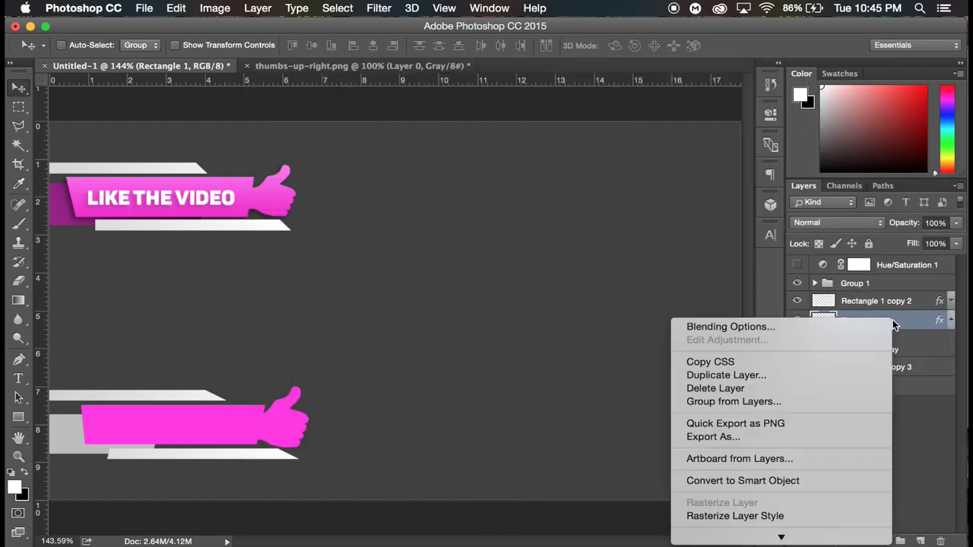
pyautogui.click(766, 517)
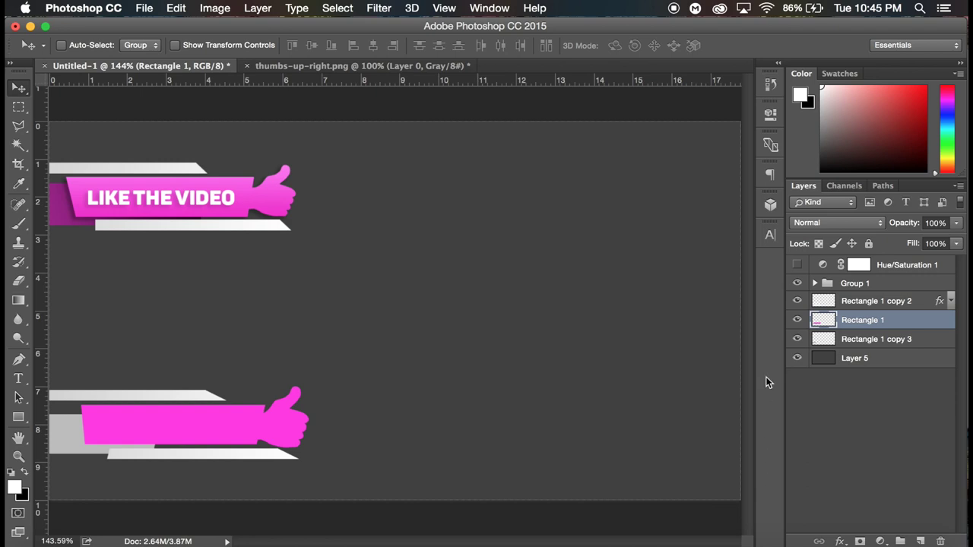
# - Enable Gradient Overlay on Rectangle 1 at a 90° angle with Overlay blend mode
pyautogui.doubleClick(914, 323)
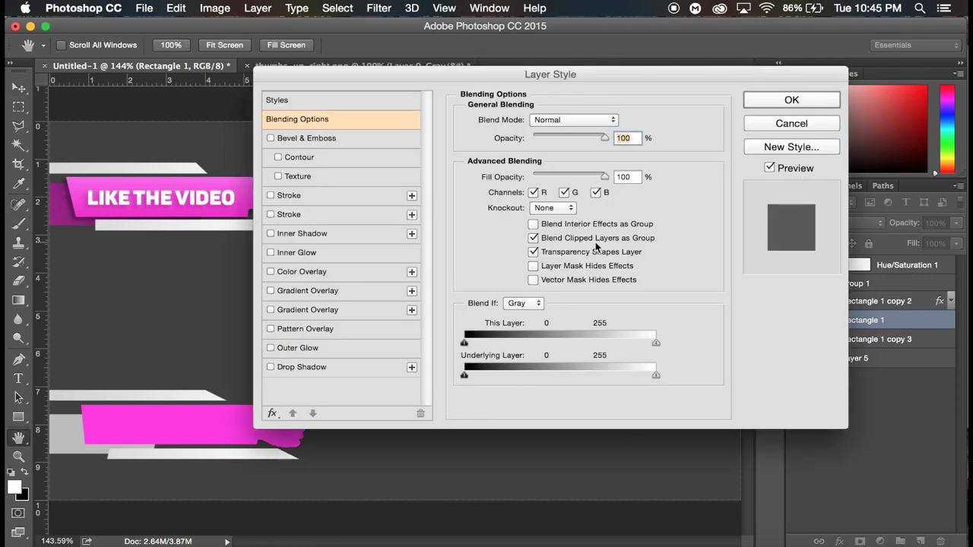
pyautogui.moveTo(573, 76); pyautogui.dragTo(585, 78)
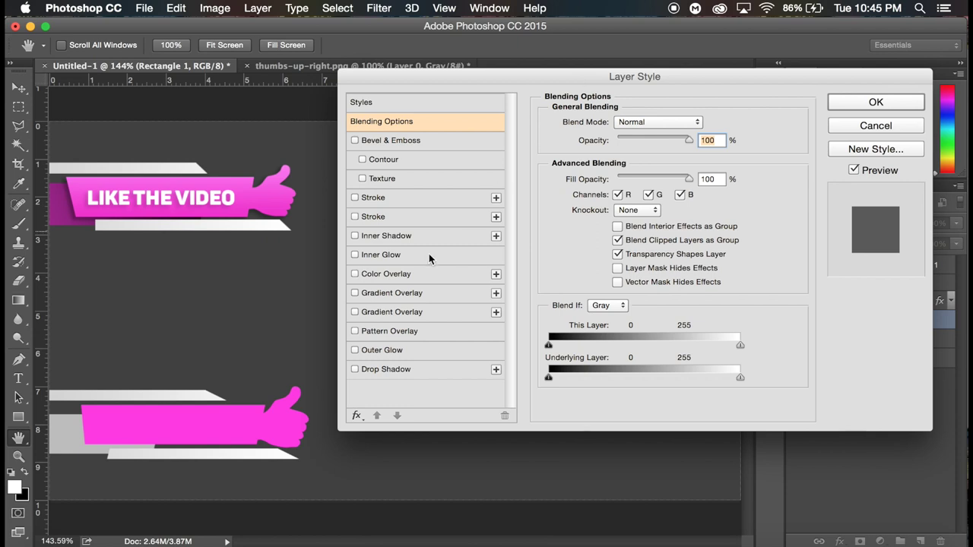
pyautogui.click(386, 312)
pyautogui.click(355, 312)
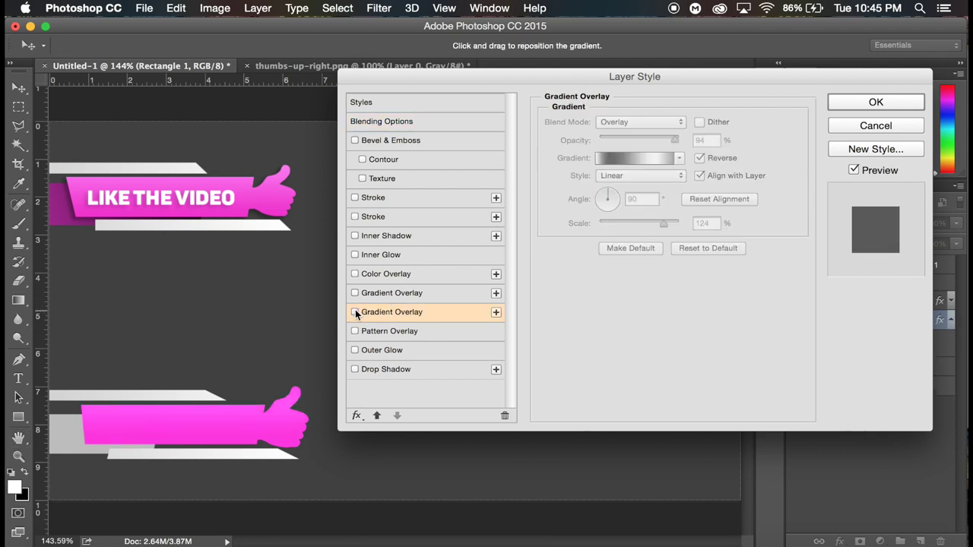
pyautogui.click(373, 295)
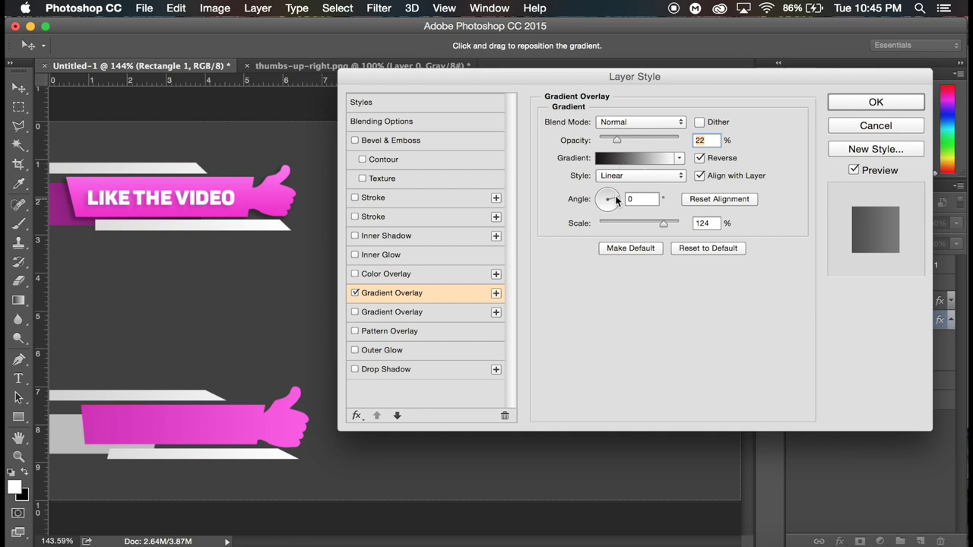
pyautogui.moveTo(615, 200); pyautogui.dragTo(610, 173)
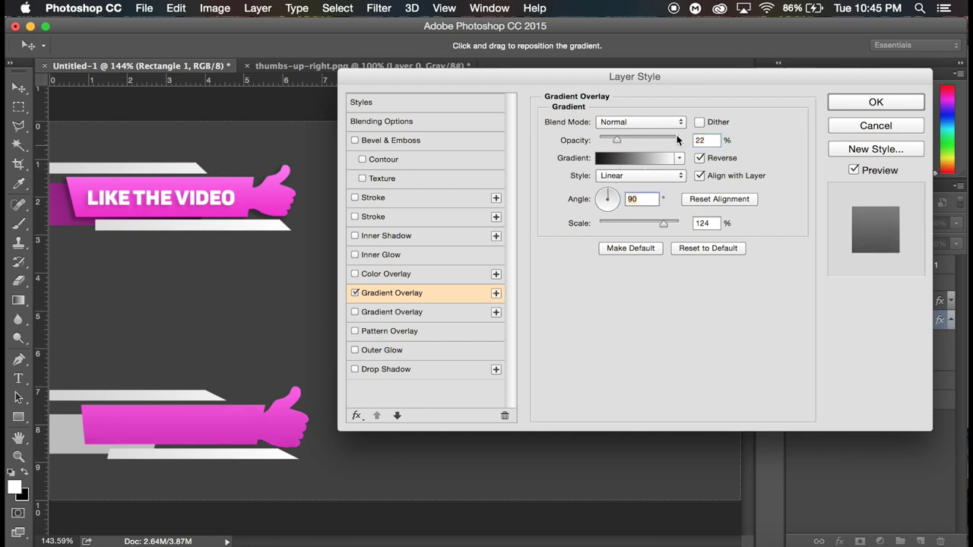
pyautogui.click(645, 123)
pyautogui.click(617, 281)
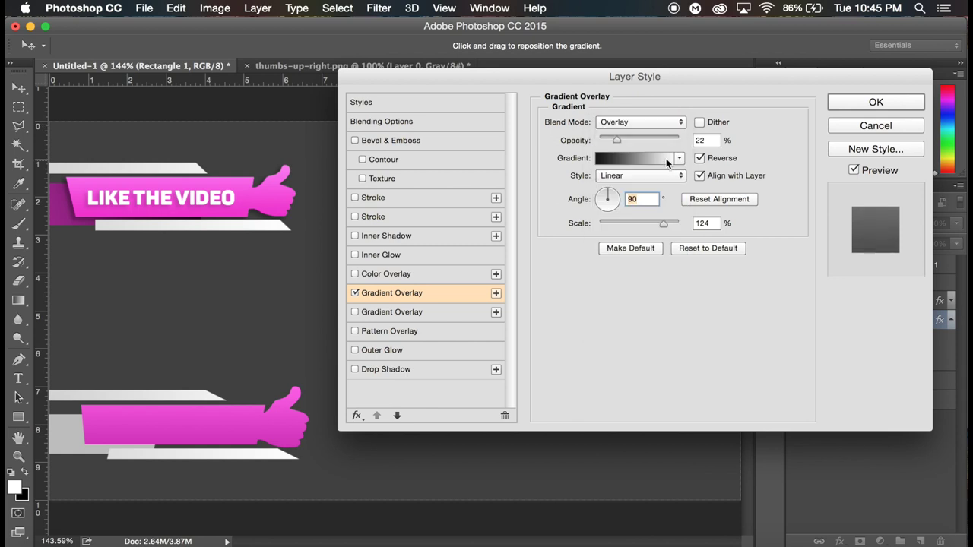
pyautogui.moveTo(657, 137); pyautogui.dragTo(703, 140)
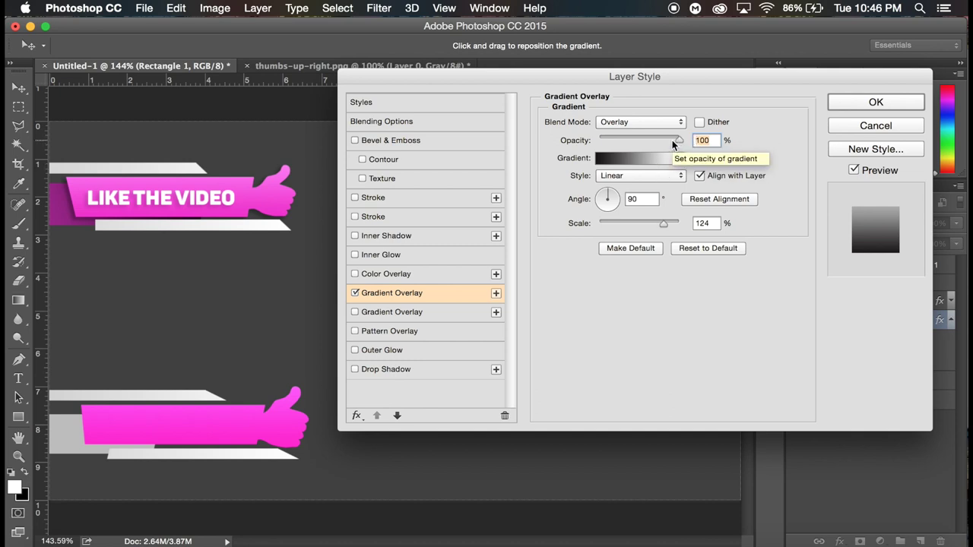
# - Set the gradient overlay opacity to 79% and add a 5 px Overlay inner glow at 61%
pyautogui.click(354, 294)
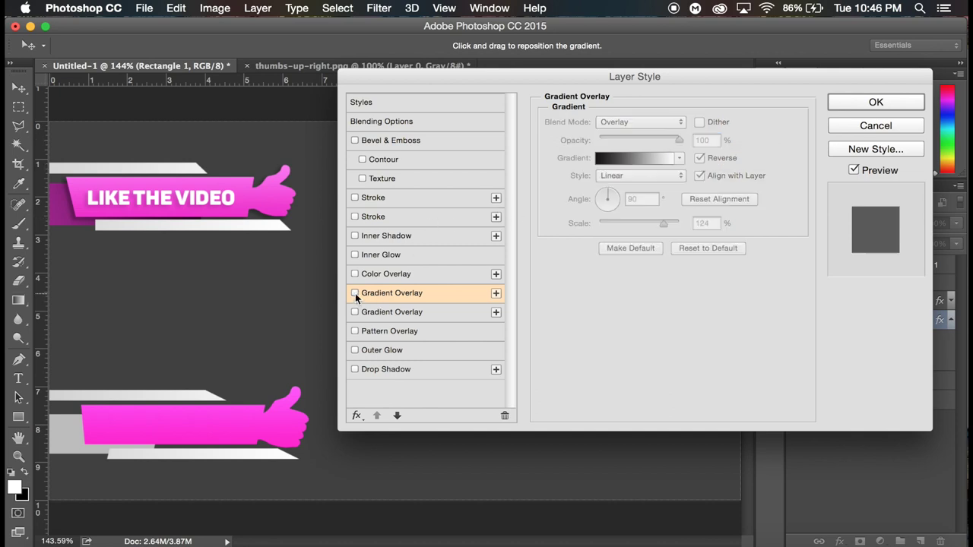
pyautogui.click(355, 293)
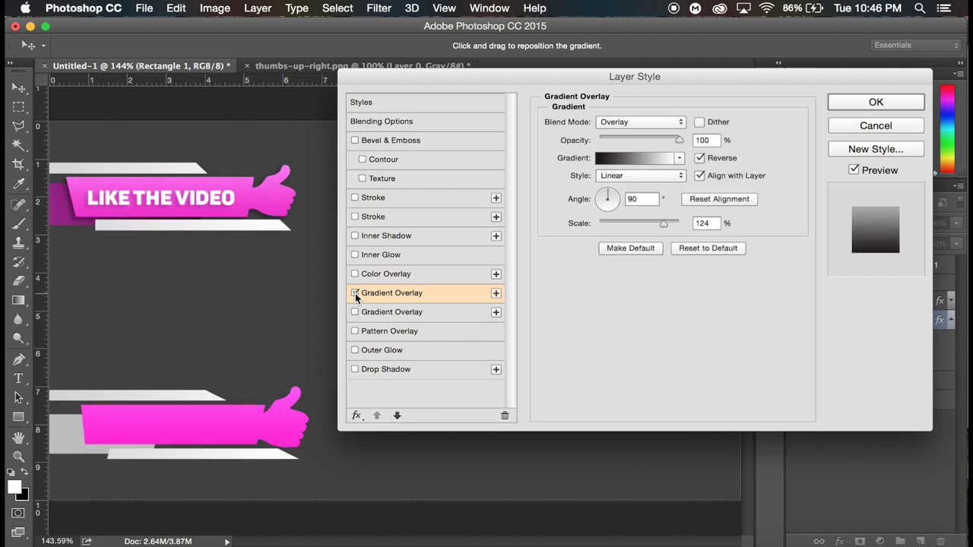
pyautogui.click(671, 138)
pyautogui.click(664, 138)
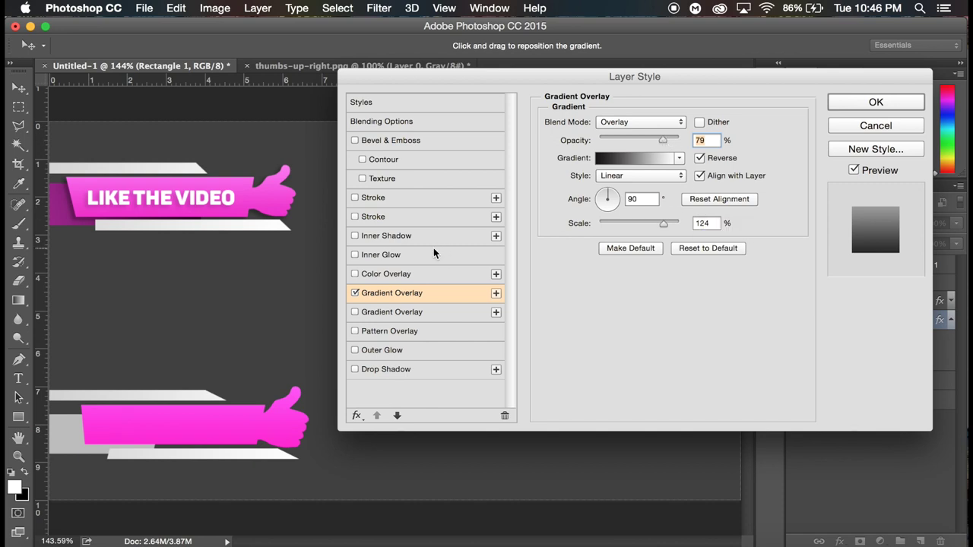
pyautogui.click(377, 257)
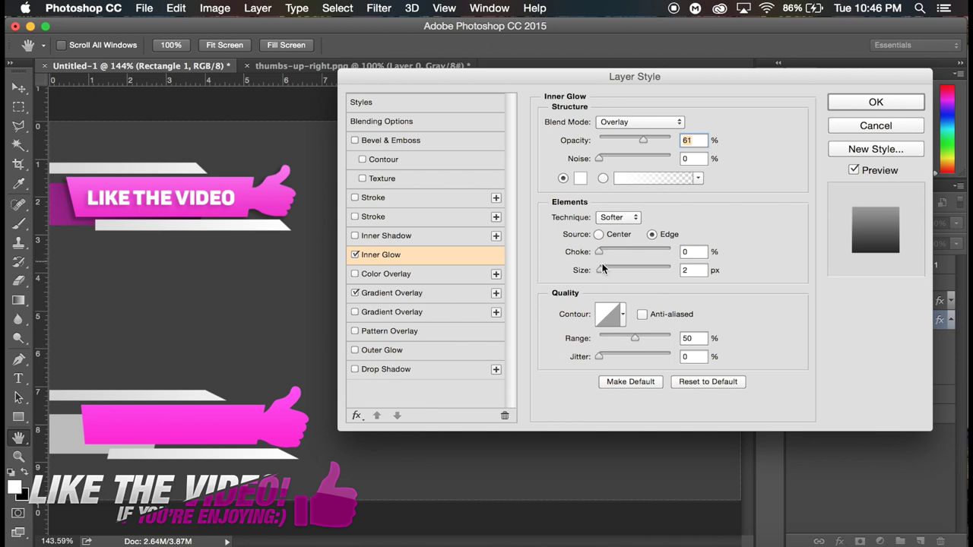
pyautogui.moveTo(602, 266); pyautogui.dragTo(602, 275)
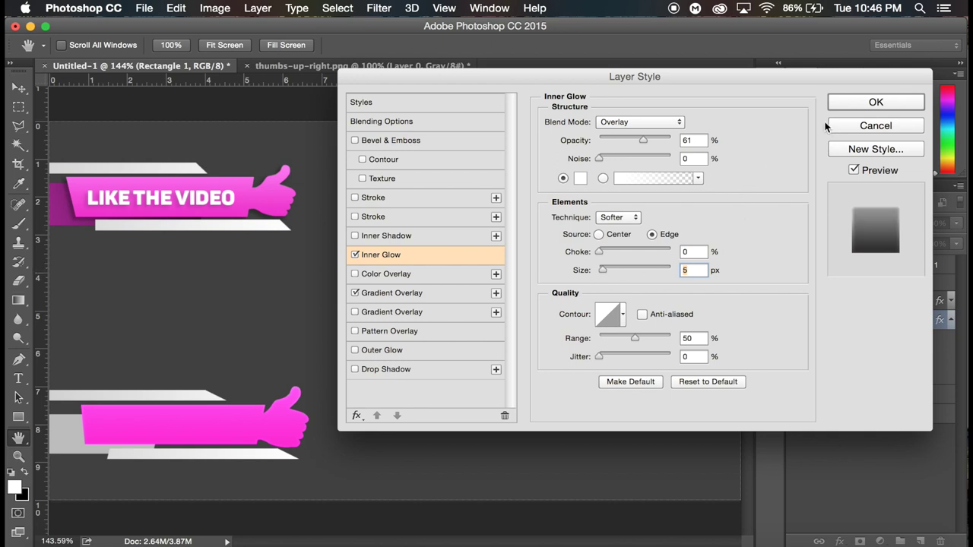
pyautogui.click(880, 101)
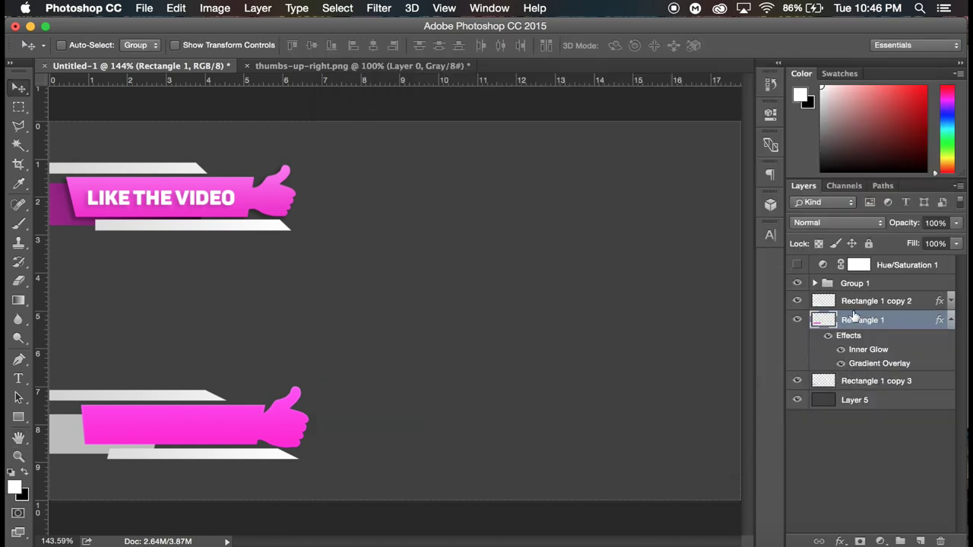
# - Apply a dark purple #5f0f55 Color Overlay to Rectangle 1 copy 3
pyautogui.click(950, 320)
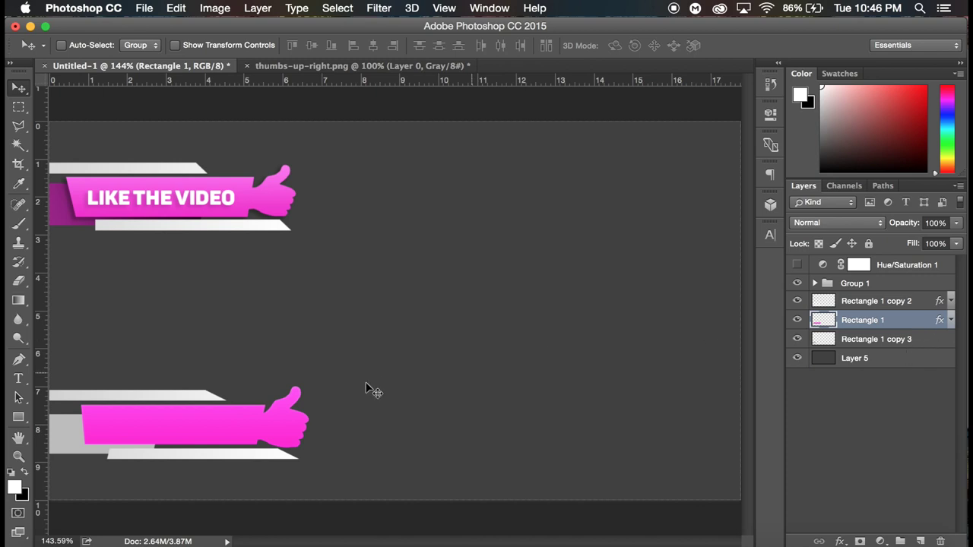
pyautogui.doubleClick(935, 341)
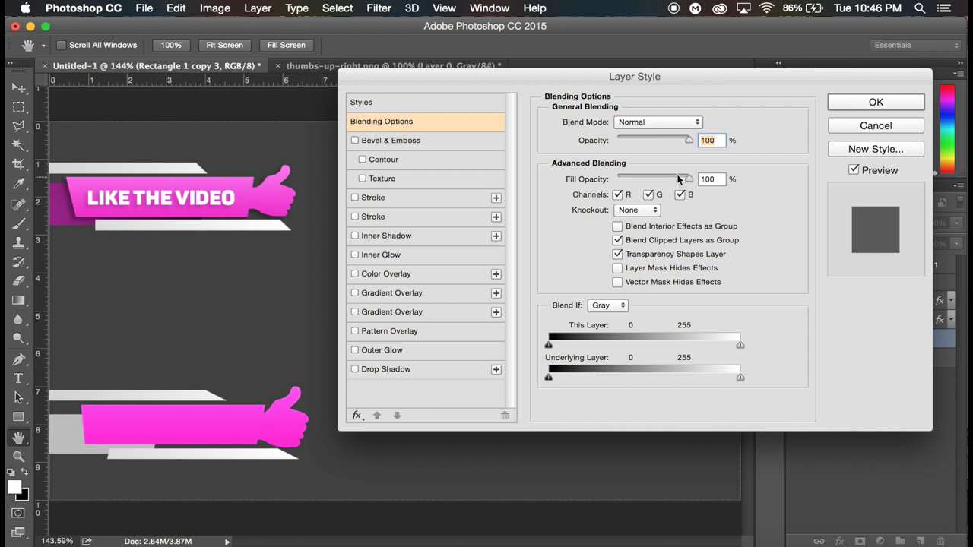
pyautogui.click(391, 295)
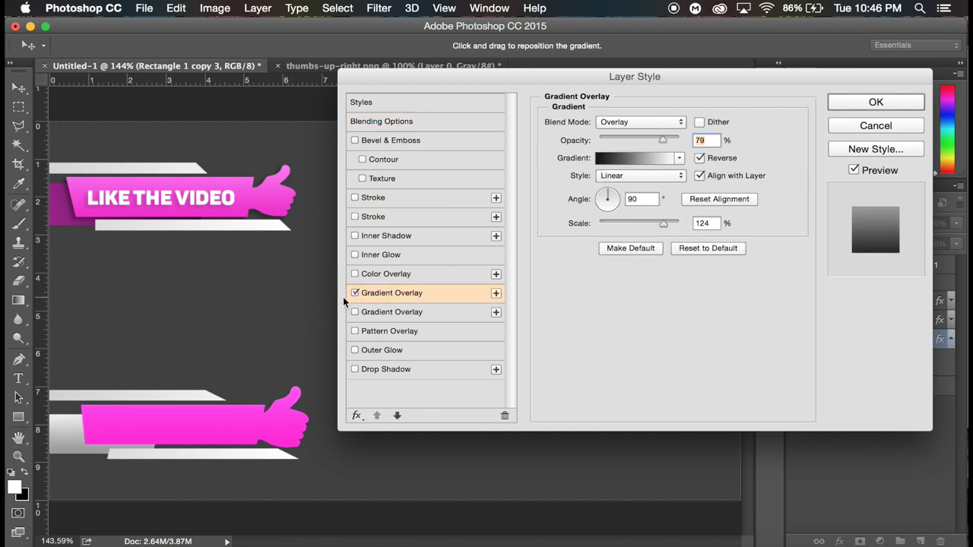
pyautogui.click(354, 294)
pyautogui.click(380, 275)
pyautogui.click(699, 122)
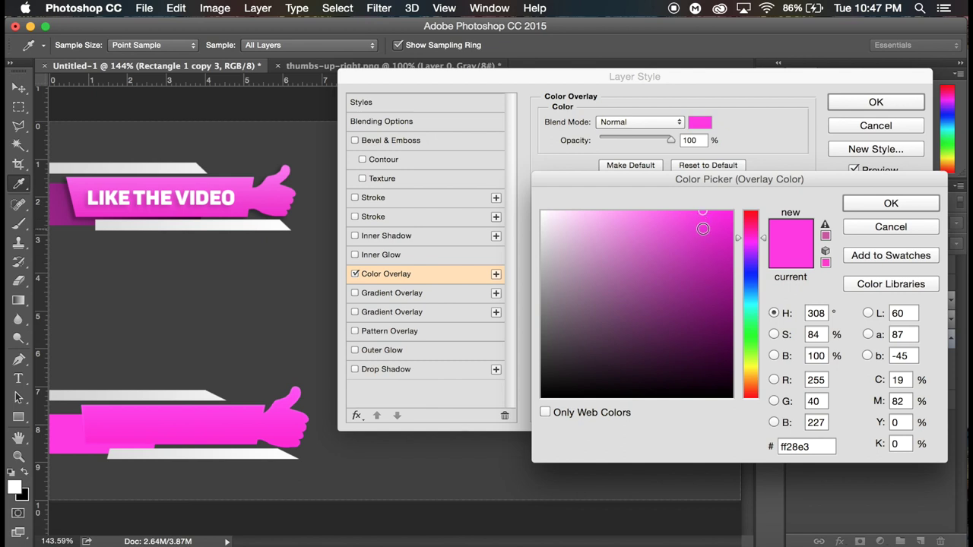
pyautogui.click(701, 346)
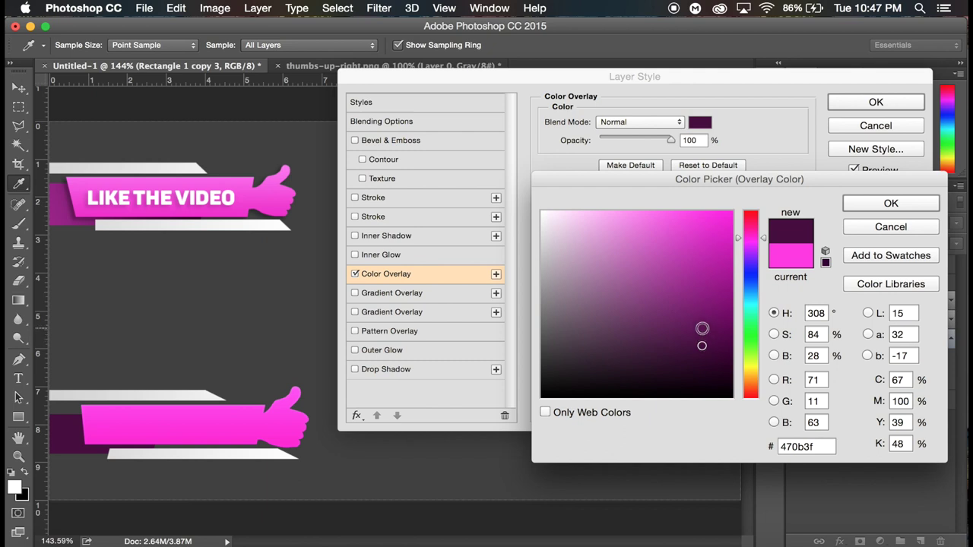
pyautogui.click(702, 329)
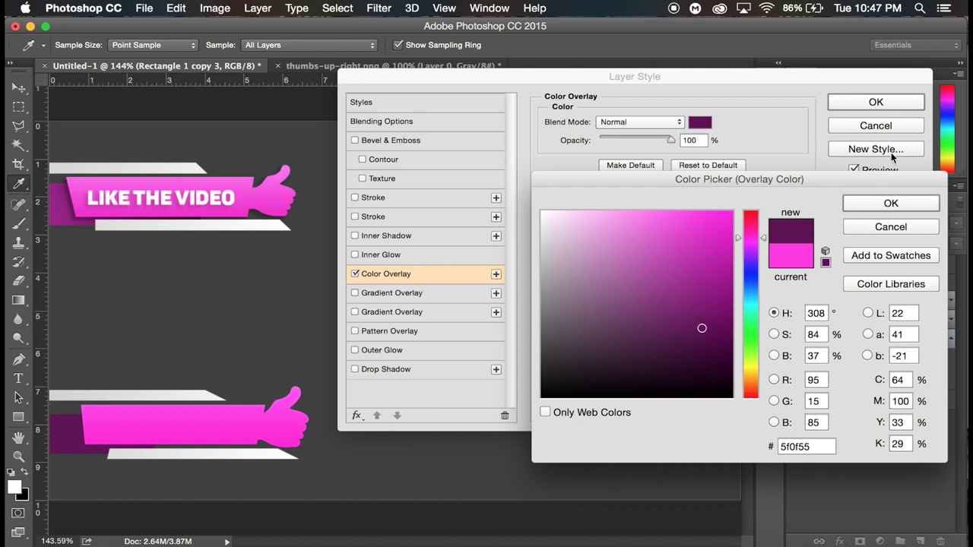
pyautogui.click(880, 203)
# - Apply the purple overlay and rasterize Rectangle 1 copy 3's layer style
pyautogui.click(876, 101)
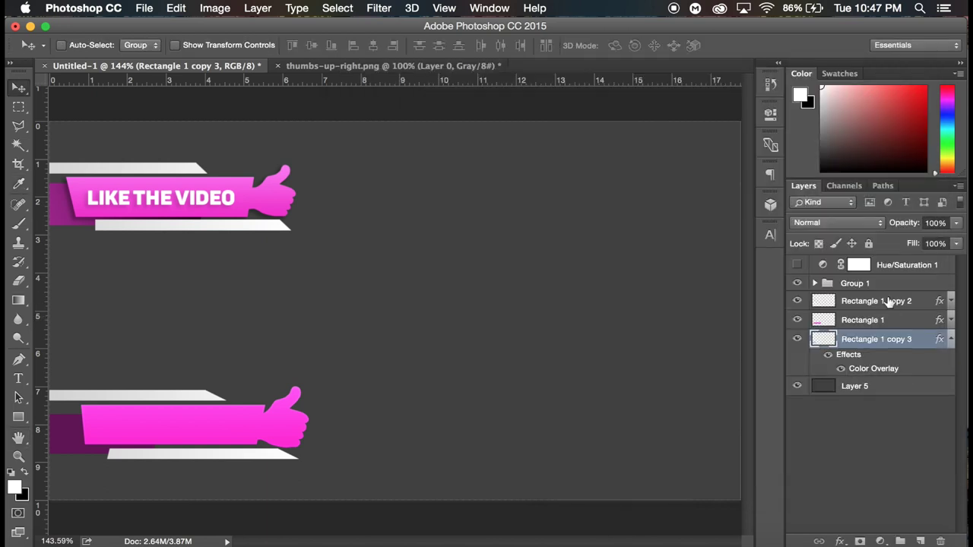
pyautogui.rightClick(893, 339)
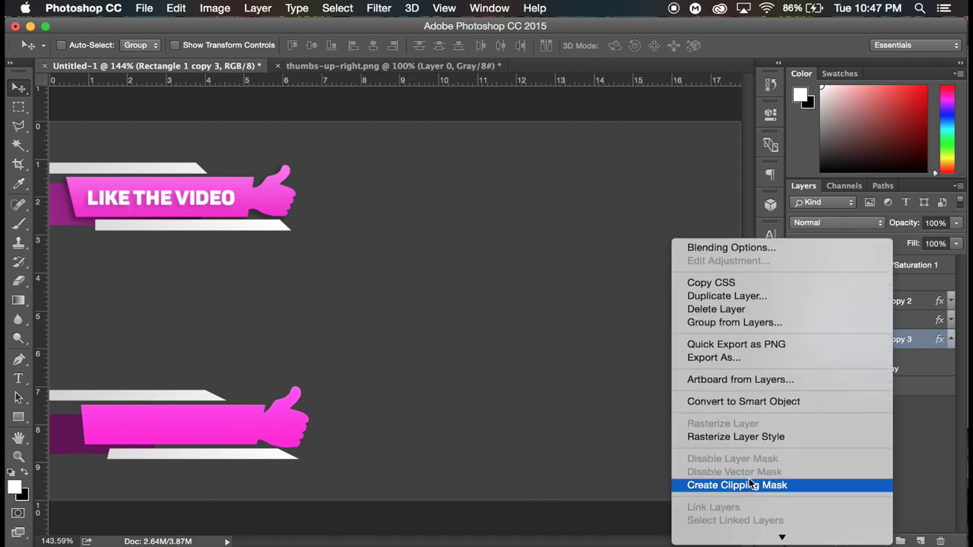
pyautogui.click(745, 438)
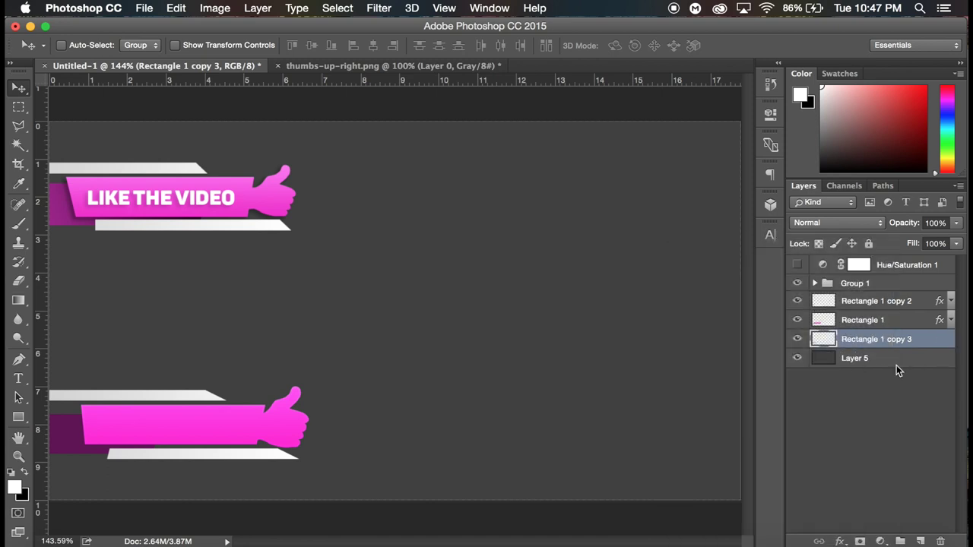
# - Add a -145° gradient overlay at 41% opacity to Rectangle 1 copy 3
pyautogui.doubleClick(935, 342)
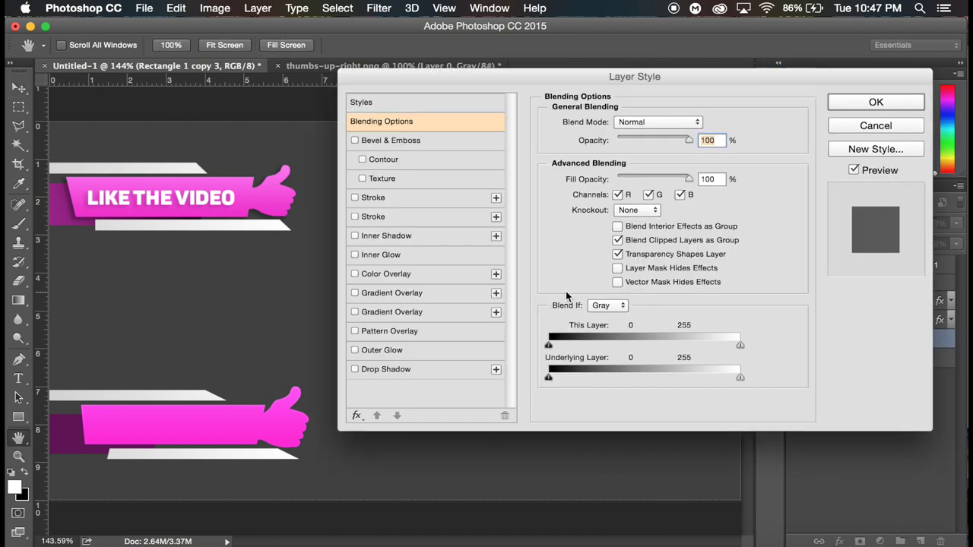
pyautogui.click(398, 298)
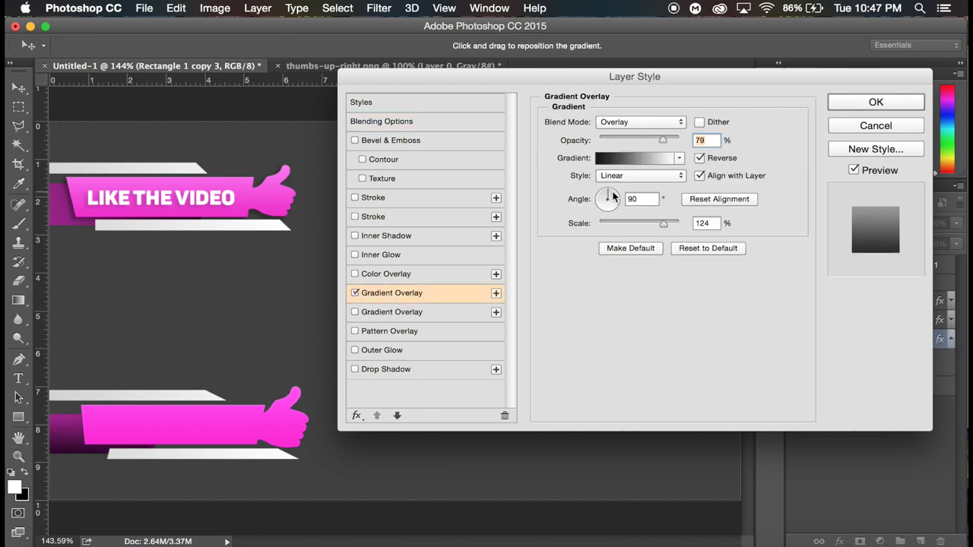
pyautogui.moveTo(615, 202); pyautogui.dragTo(594, 208)
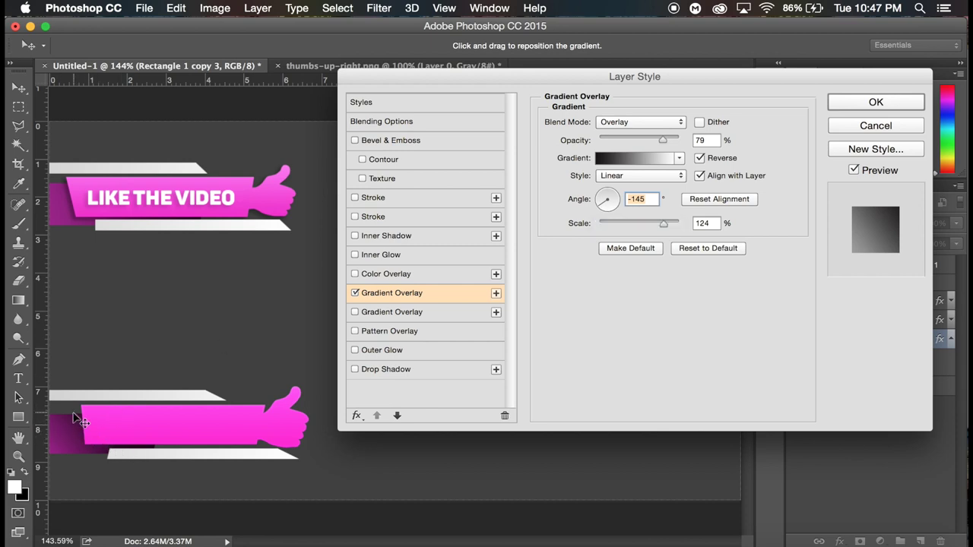
pyautogui.moveTo(640, 138); pyautogui.dragTo(615, 141)
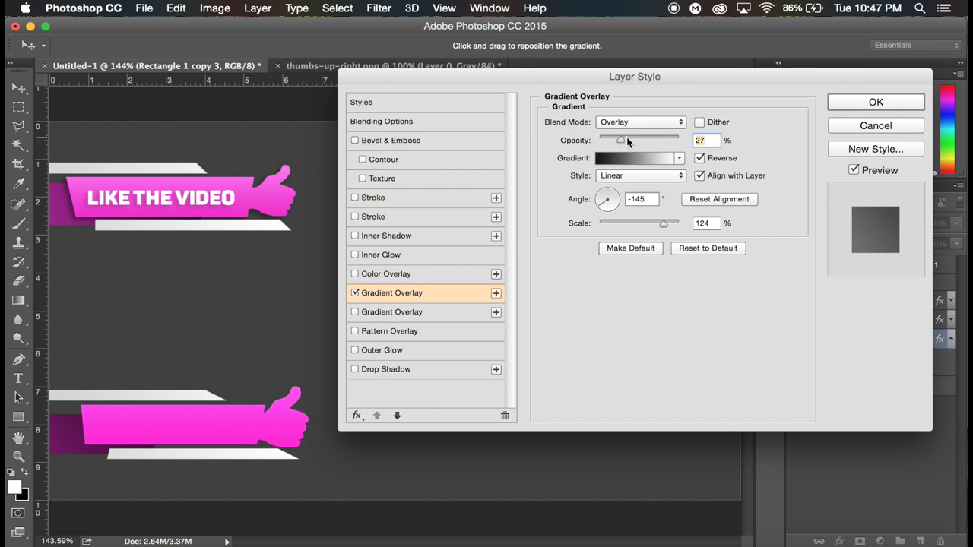
pyautogui.moveTo(627, 138); pyautogui.dragTo(631, 140)
pyautogui.click(886, 104)
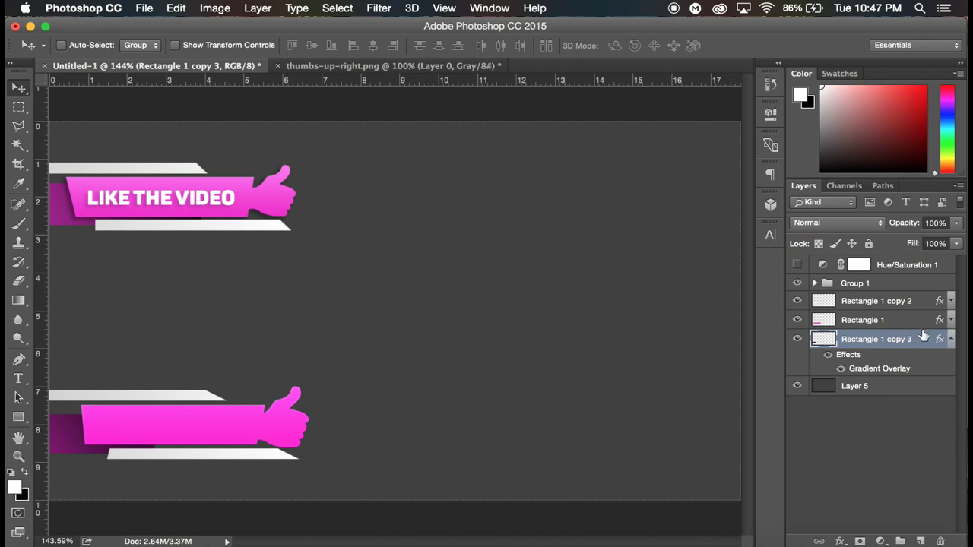
# - Give Rectangle 1 a Multiply drop shadow: 13% opacity, 8 px distance, 10% spread, 8 px size
pyautogui.click(950, 339)
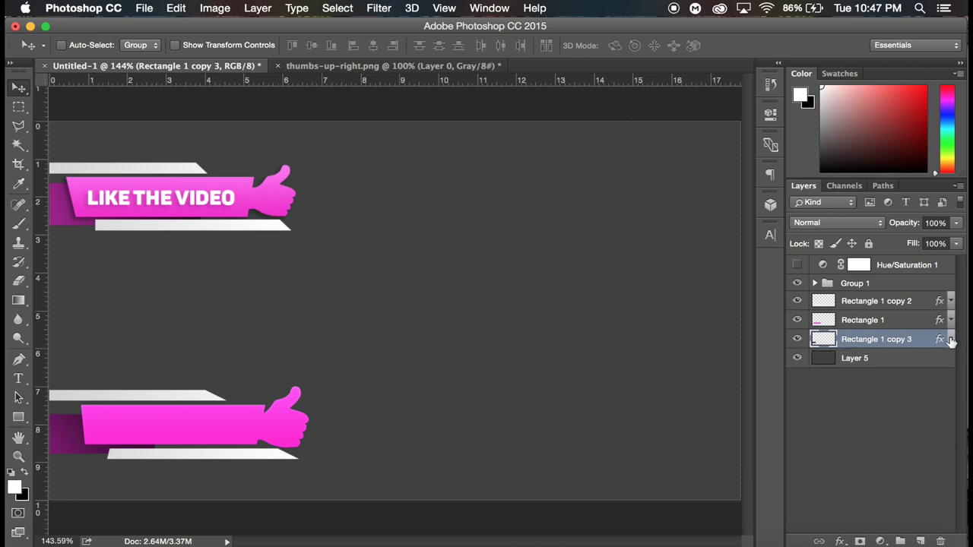
pyautogui.doubleClick(904, 324)
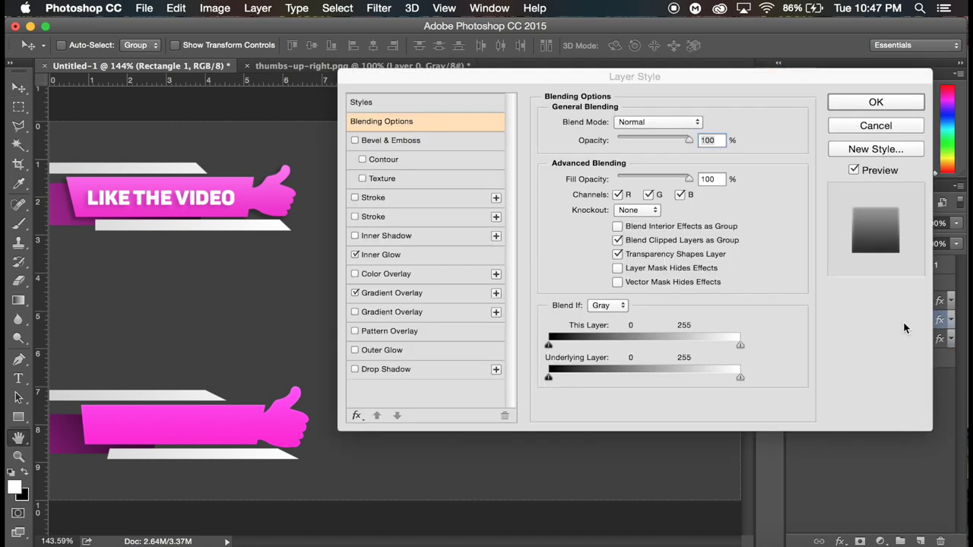
pyautogui.click(370, 369)
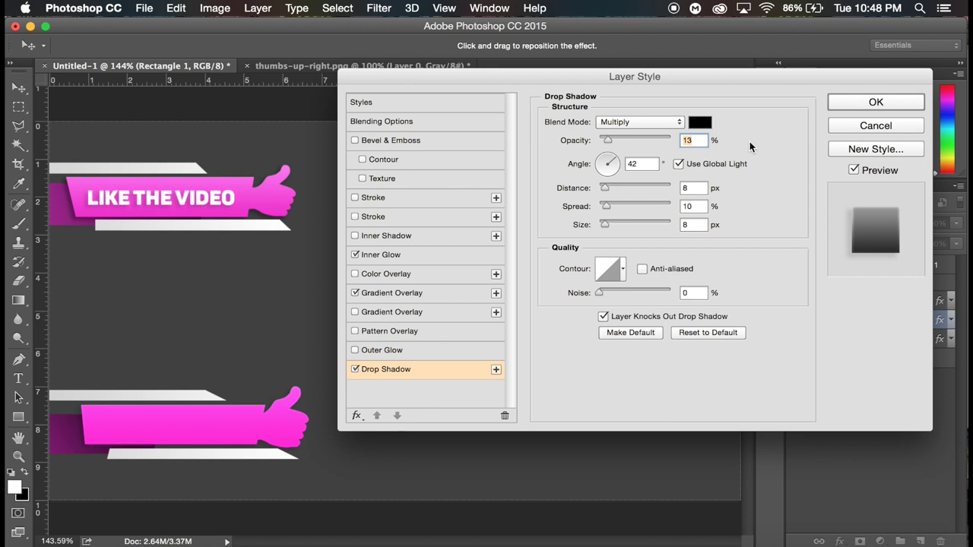
pyautogui.click(874, 104)
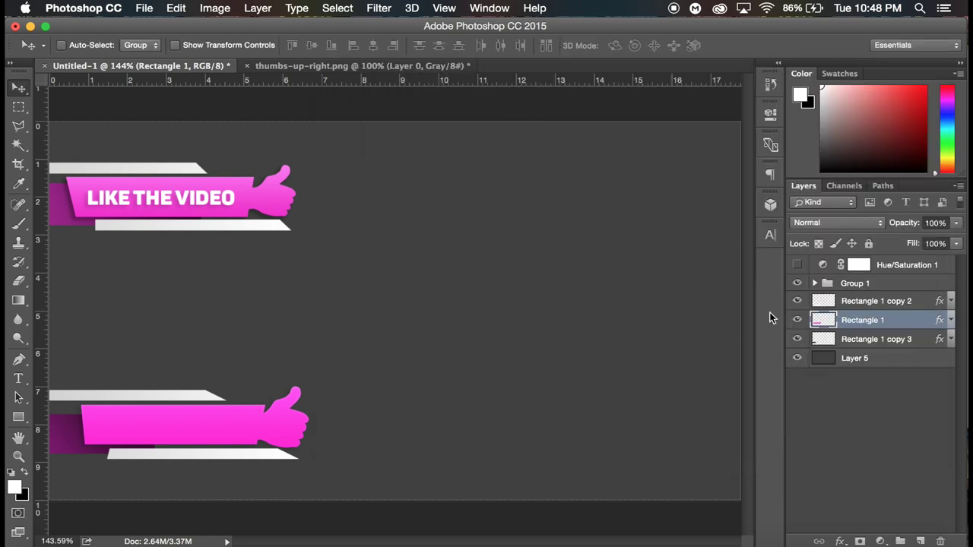
# - Type 'LIKE THE VIDEO' on the lower pink banner above Rectangle 1 copy 2
pyautogui.click(868, 302)
pyautogui.click(16, 380)
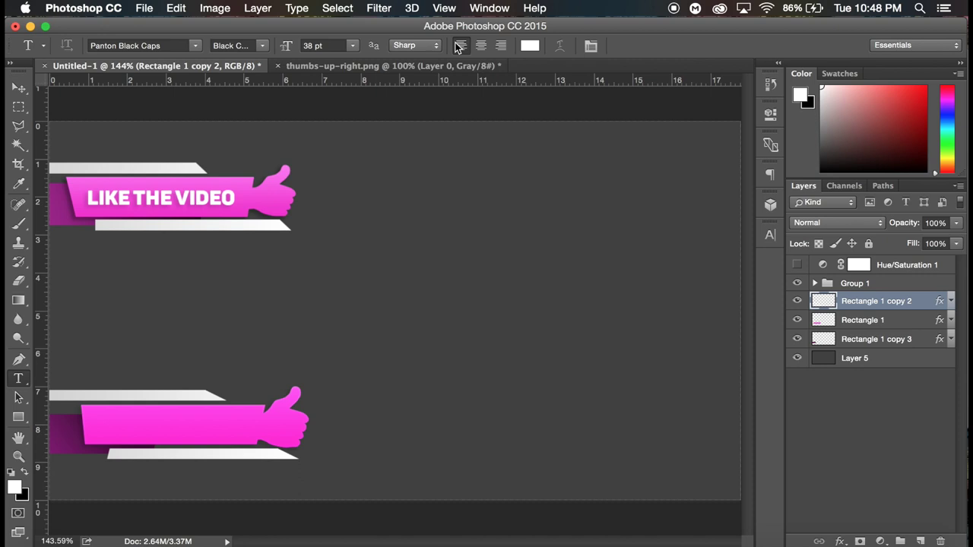
pyautogui.click(94, 433)
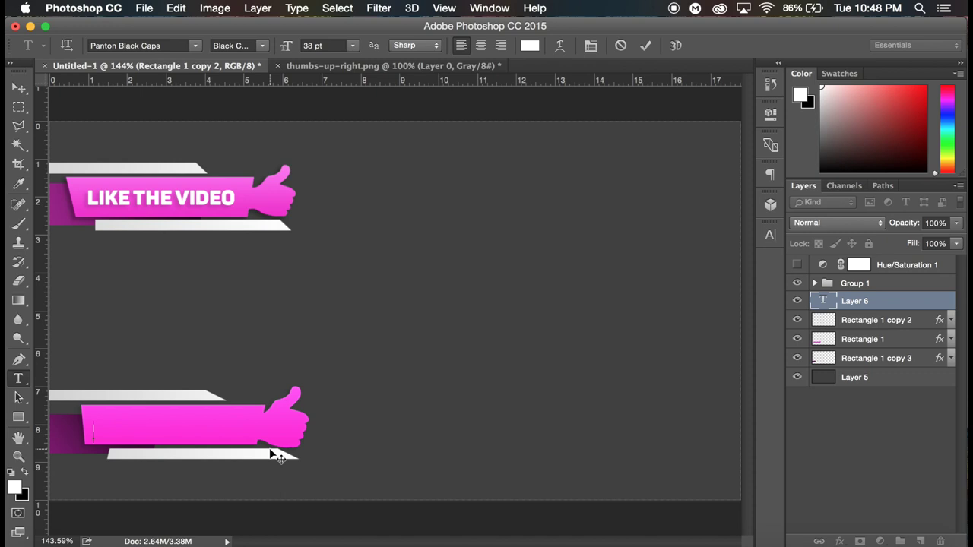
pyautogui.write('LIKE THE VIDEO')
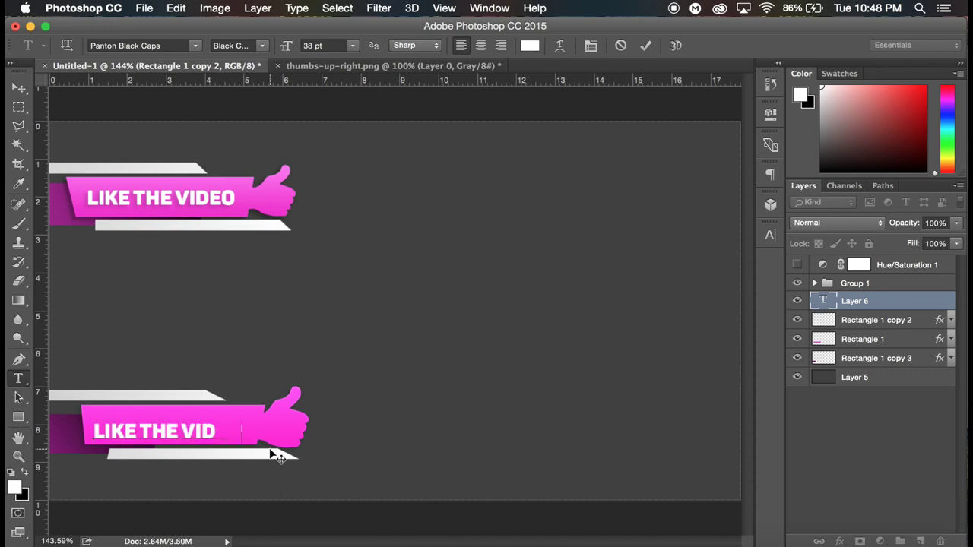
pyautogui.click(20, 88)
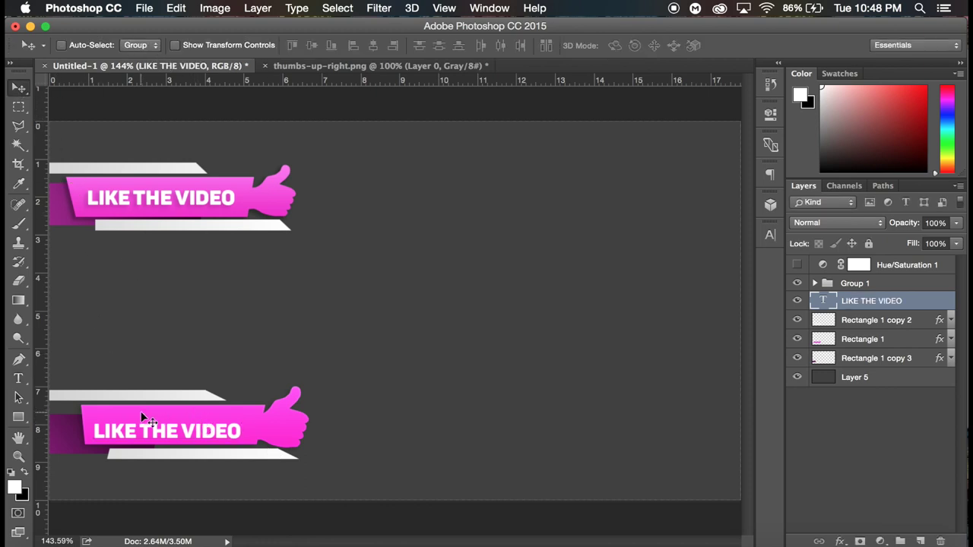
# - Nudge the LIKE THE VIDEO text slightly up and to the right
pyautogui.click(18, 378)
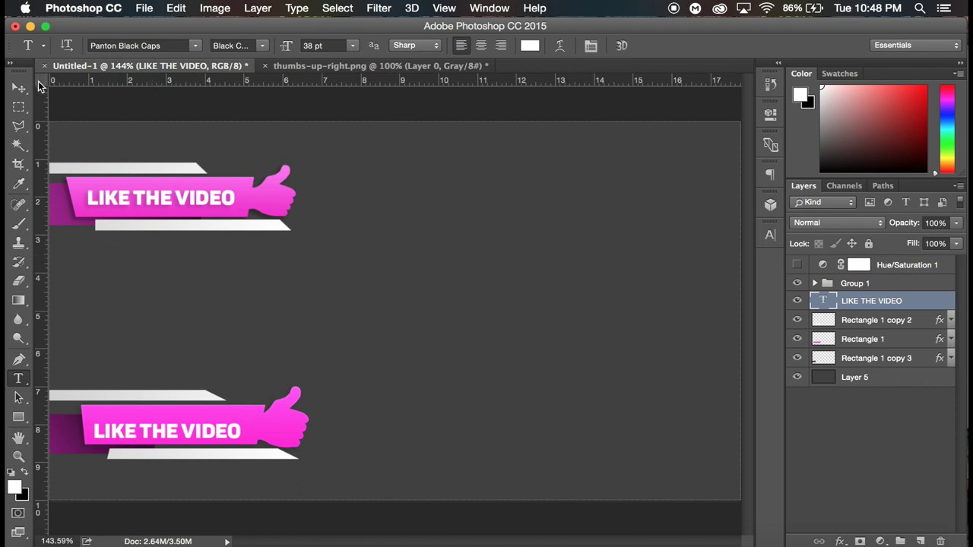
pyautogui.click(18, 87)
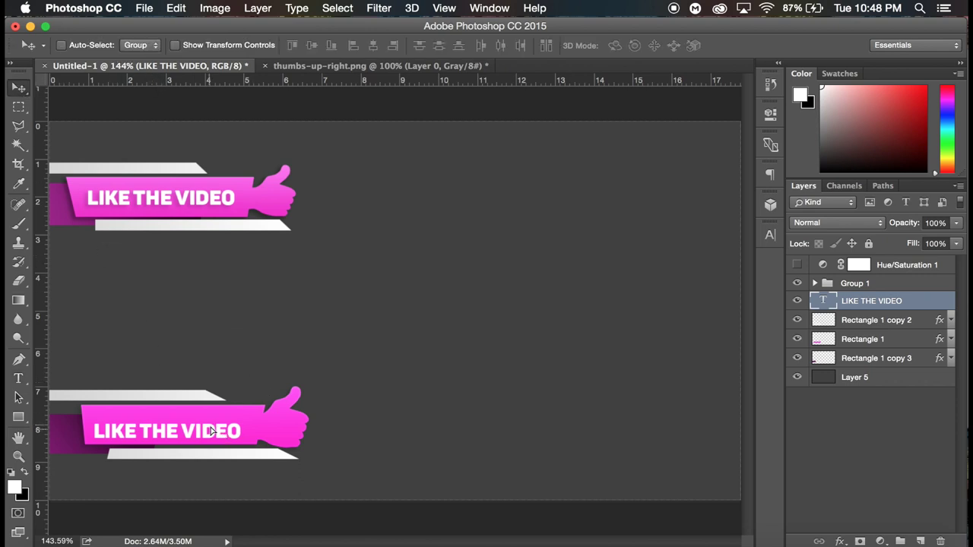
pyautogui.moveTo(212, 433); pyautogui.dragTo(216, 427)
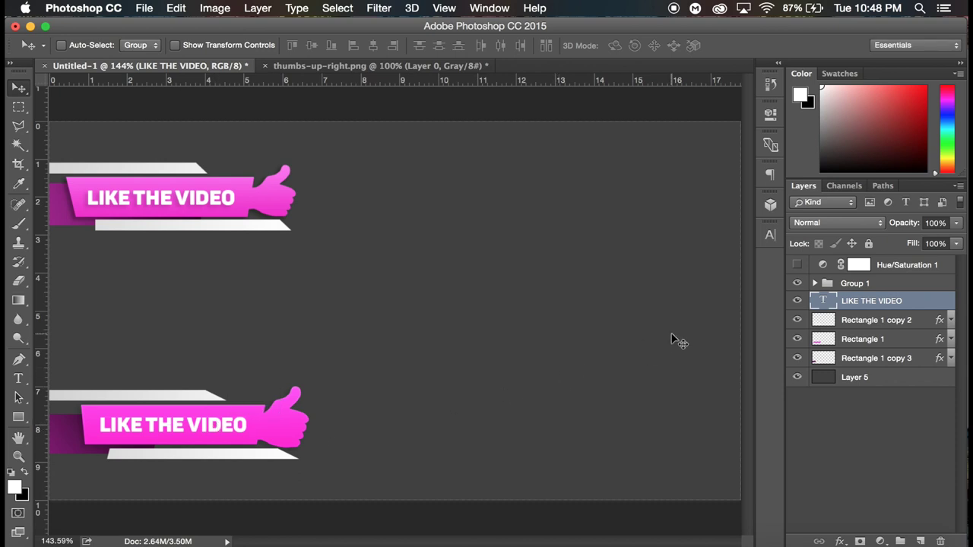
# - Add a drop shadow to the LIKE THE VIDEO text layer
pyautogui.doubleClick(922, 302)
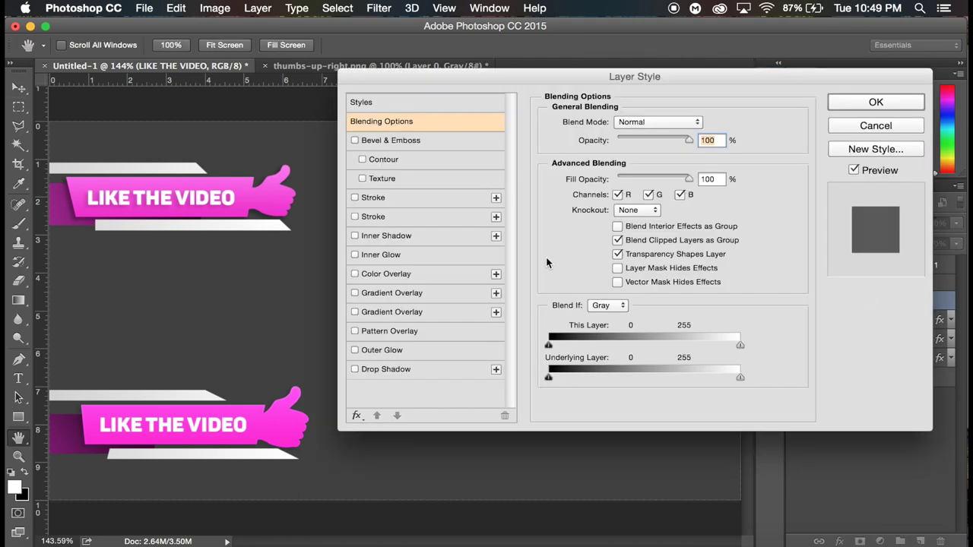
pyautogui.click(386, 370)
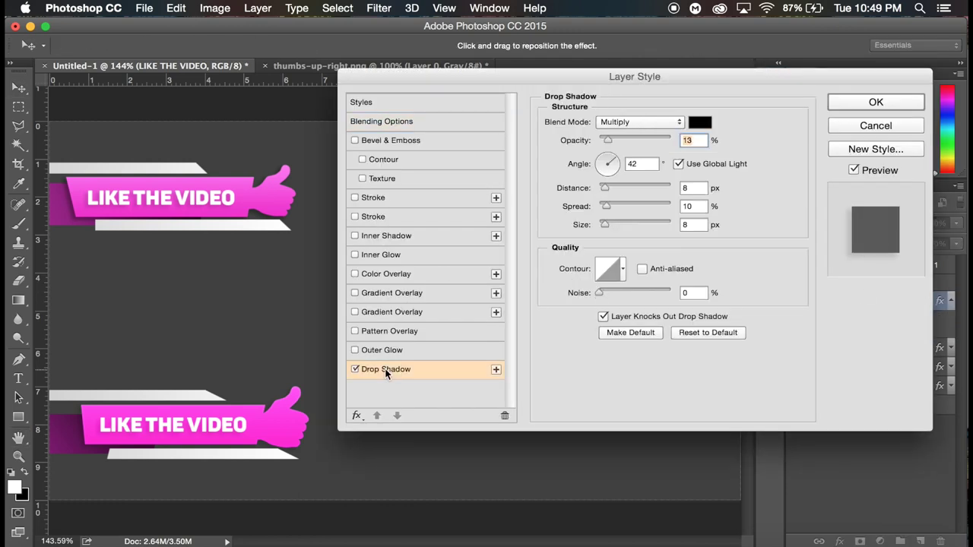
pyautogui.click(856, 104)
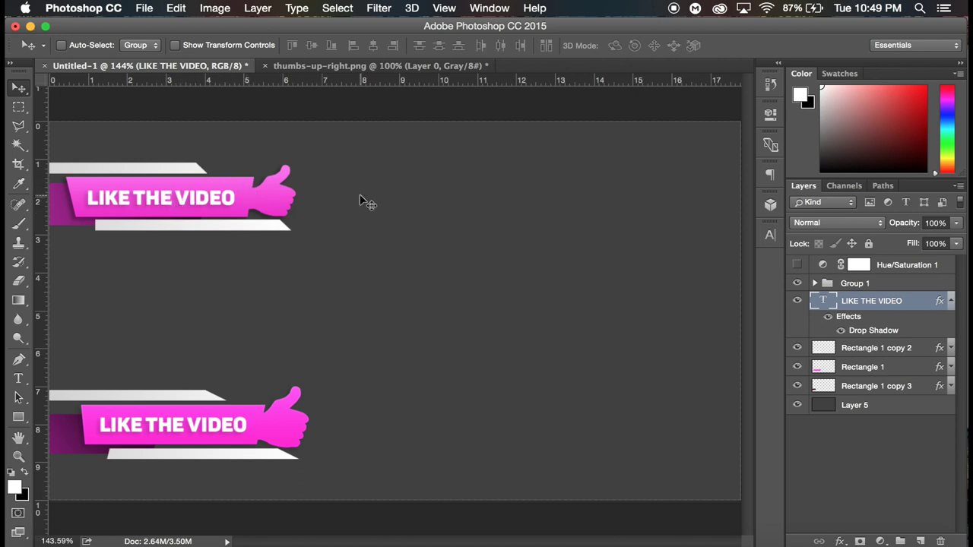
pyautogui.click(950, 301)
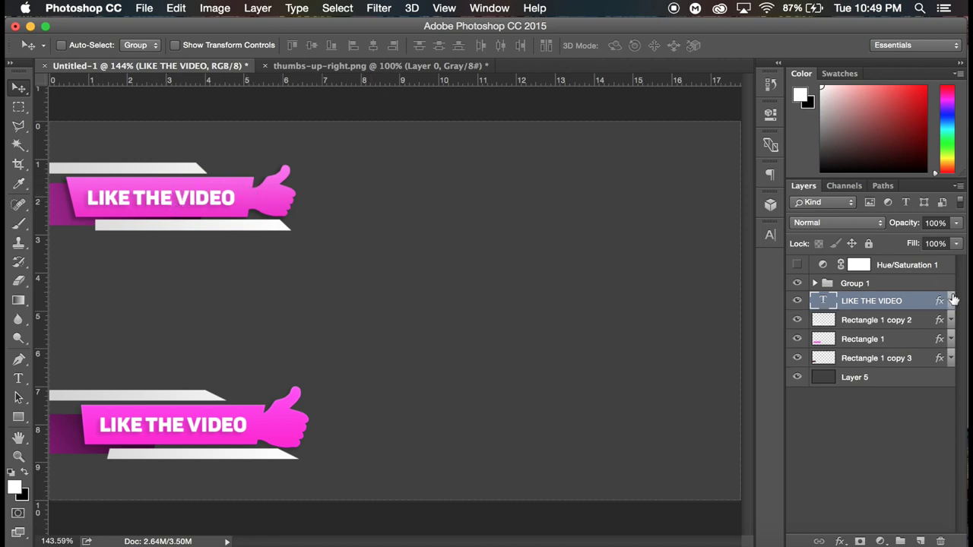
# - Review Rectangle 1's Gradient Overlay by toggling it off and on, leaving it unchanged
pyautogui.doubleClick(907, 344)
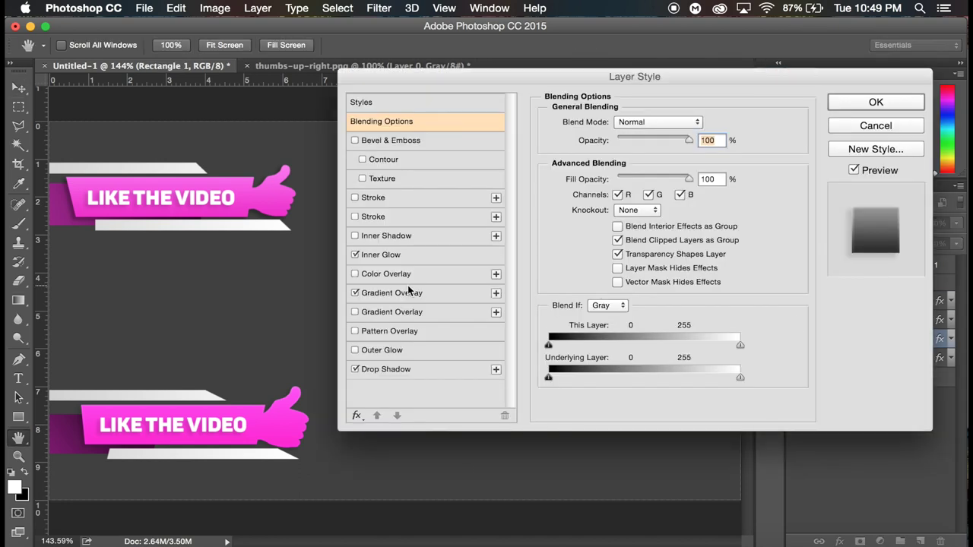
pyautogui.click(384, 301)
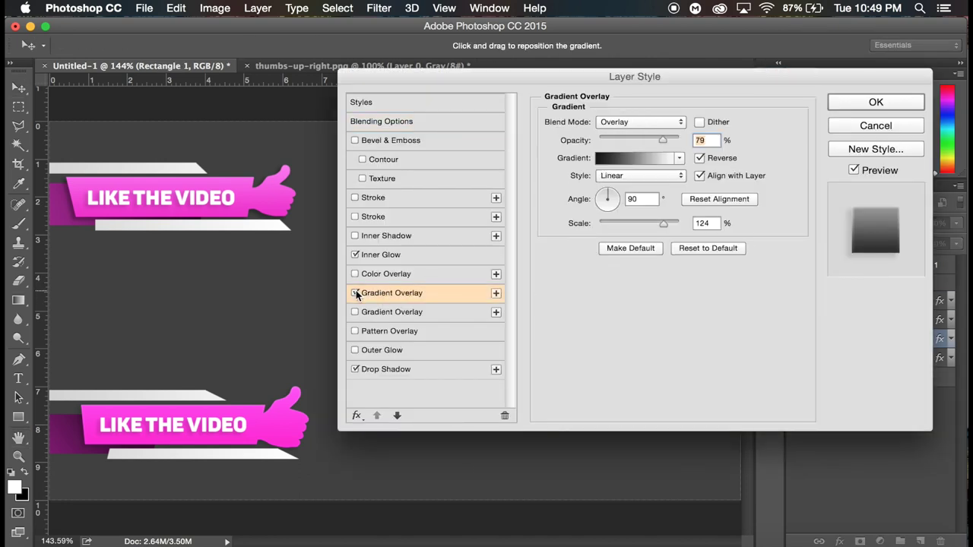
pyautogui.click(354, 293)
pyautogui.click(354, 292)
pyautogui.press('Return')
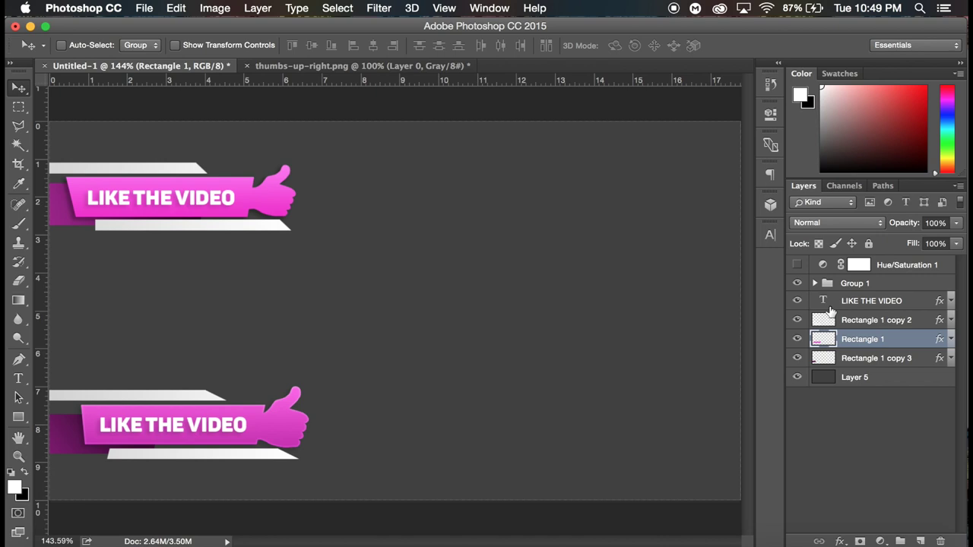
# - Delete the top banner's Group 1 and the Hue/Saturation 1 adjustment layer
pyautogui.click(854, 283)
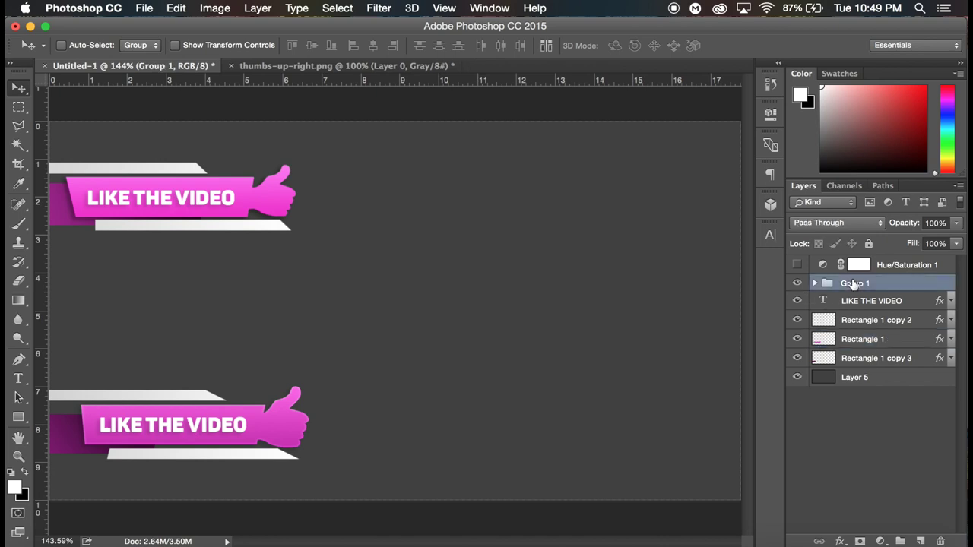
pyautogui.press('Delete')
pyautogui.click(900, 266)
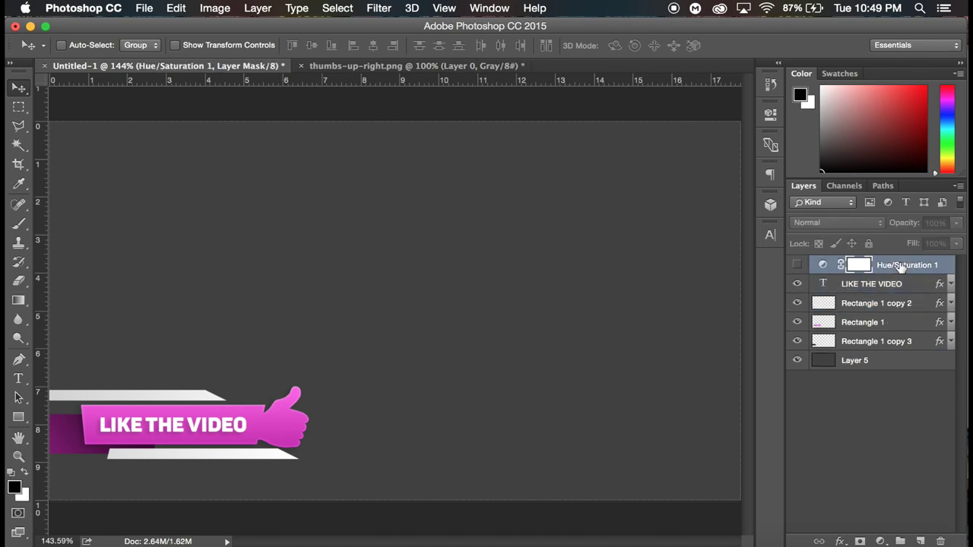
pyautogui.press('Delete')
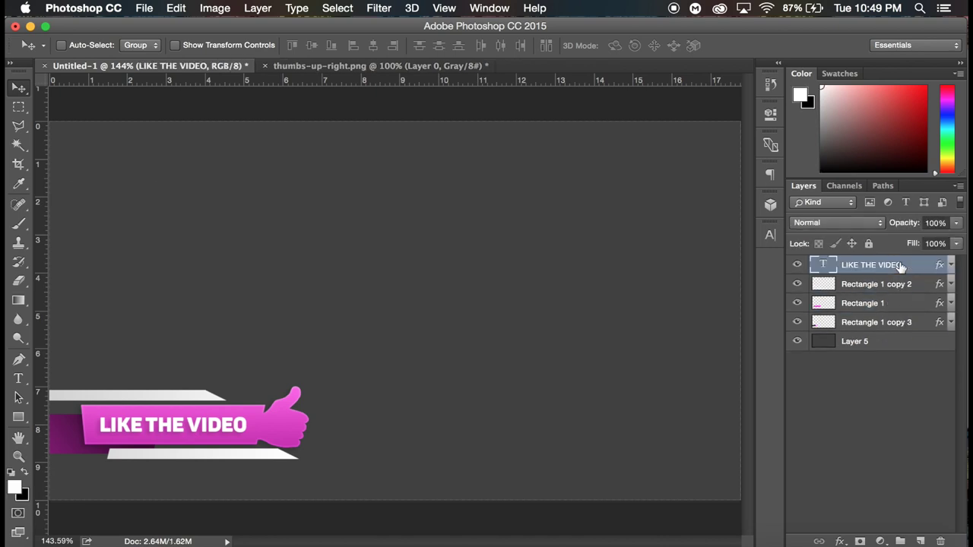
# - Group the text and three rectangle layers into Group 1
pyautogui.keyDown('shift'); pyautogui.click(881, 324); pyautogui.keyUp('shift')
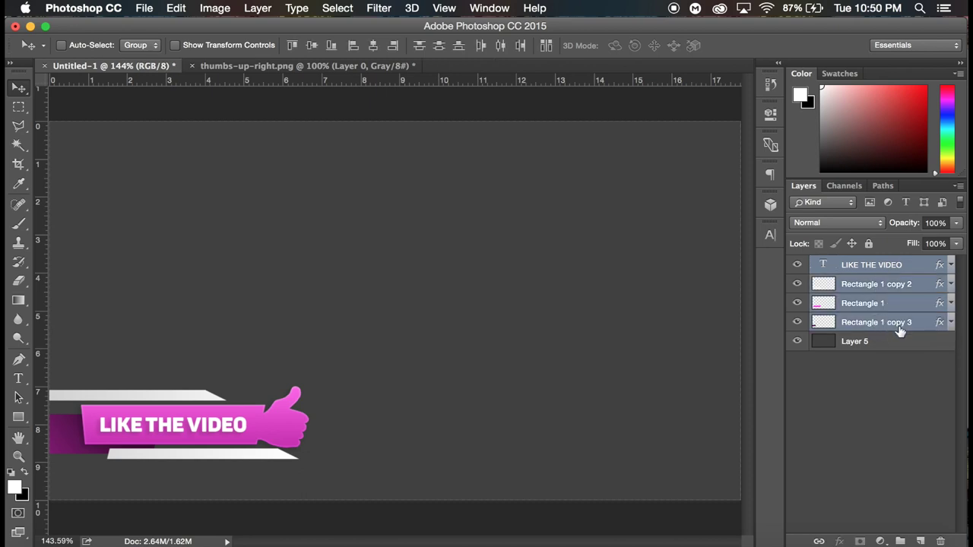
pyautogui.press('super+g')
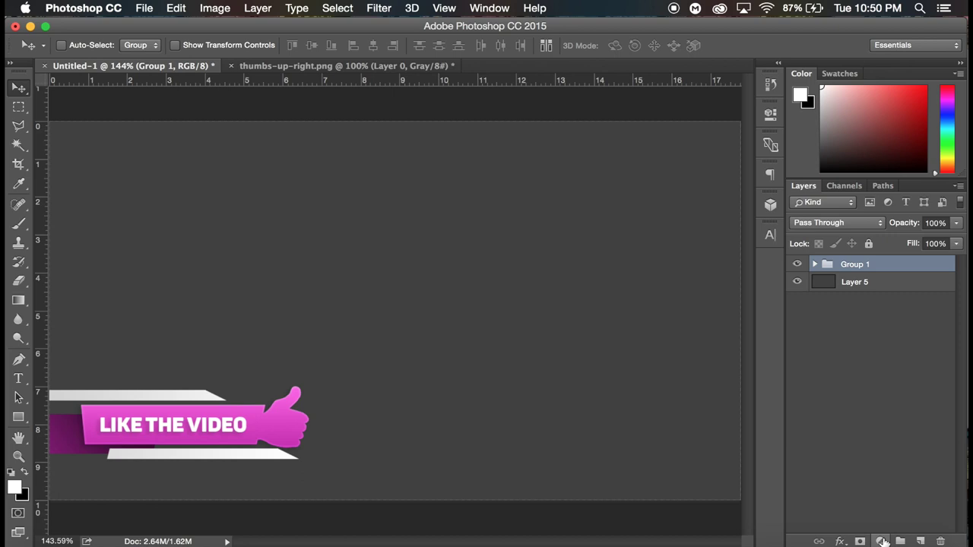
pyautogui.click(882, 540)
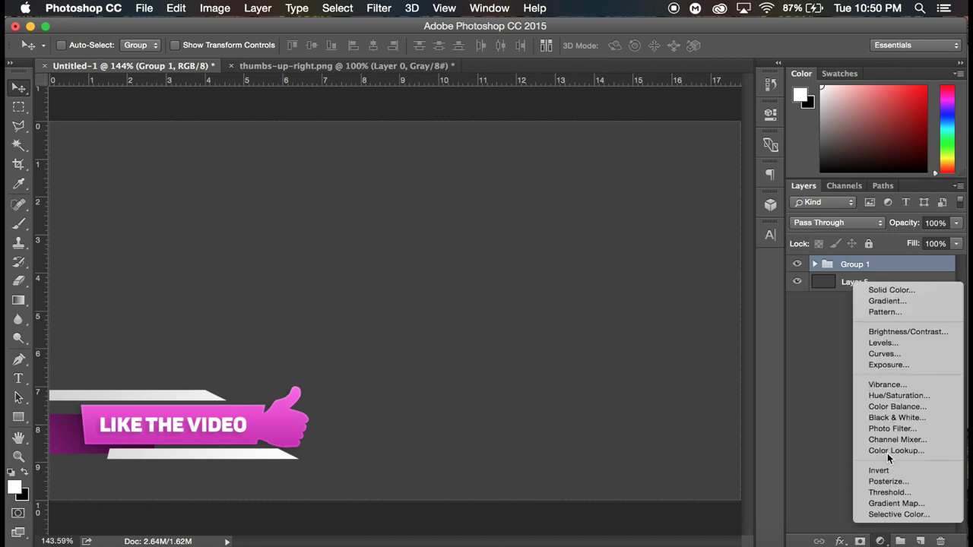
# - Add a Hue/Saturation adjustment with Hue +64 and Saturation +5 to turn the banner orange-red
pyautogui.click(888, 396)
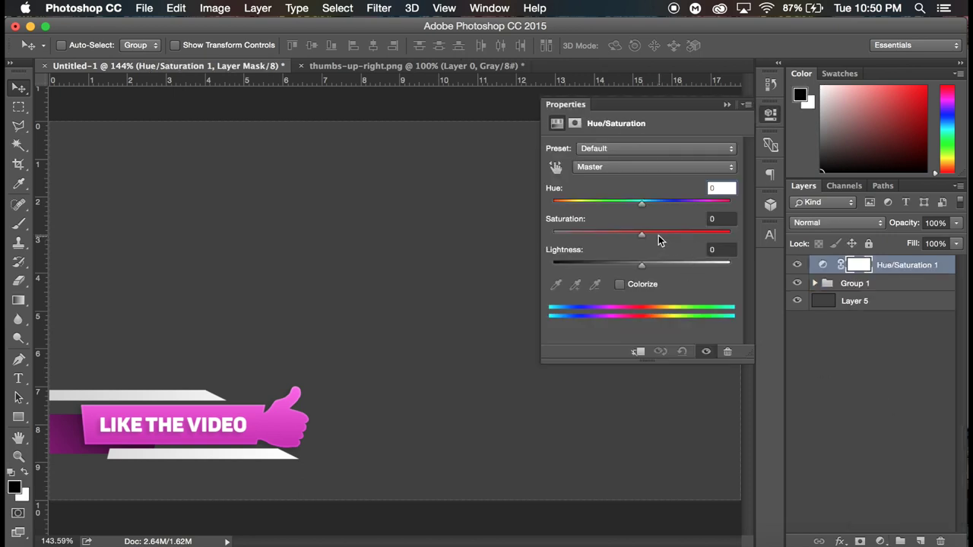
pyautogui.moveTo(658, 235); pyautogui.dragTo(689, 204)
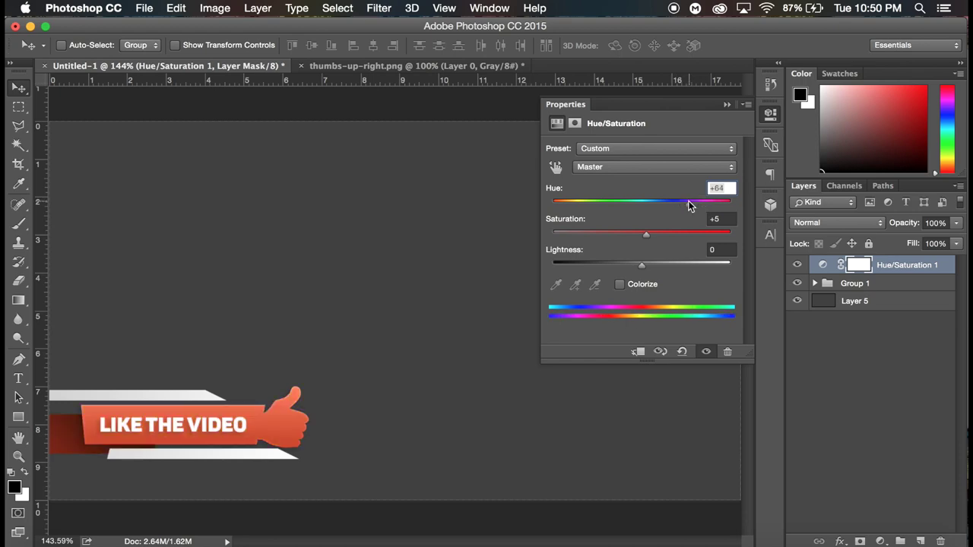
pyautogui.click(727, 104)
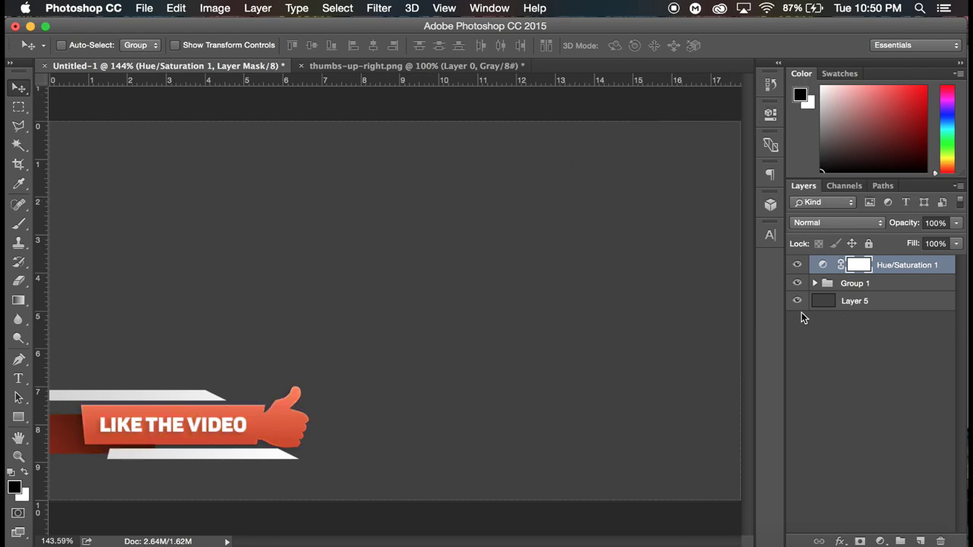
# - Hide background Layer 5 and preview the PNG-24 Save for Web (Legacy) export without saving
pyautogui.click(797, 302)
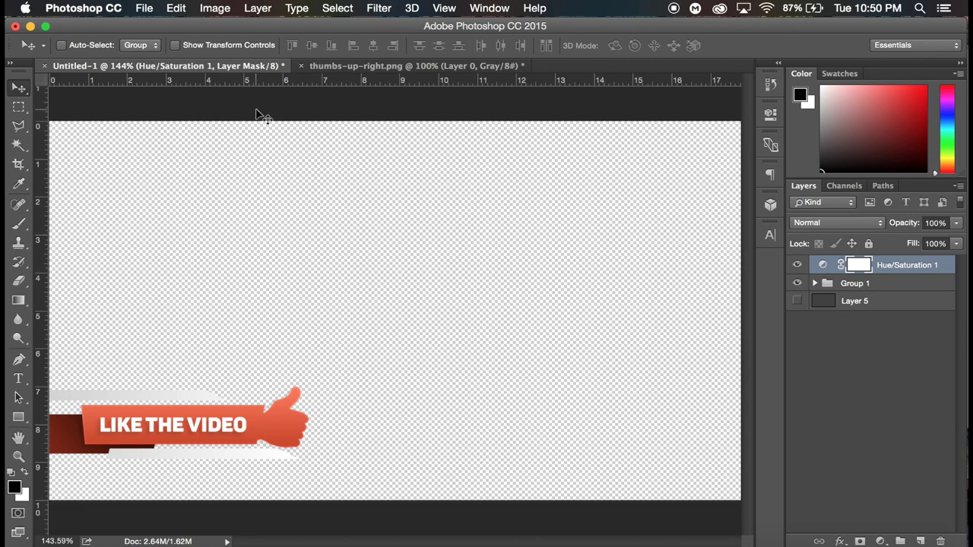
pyautogui.click(144, 8)
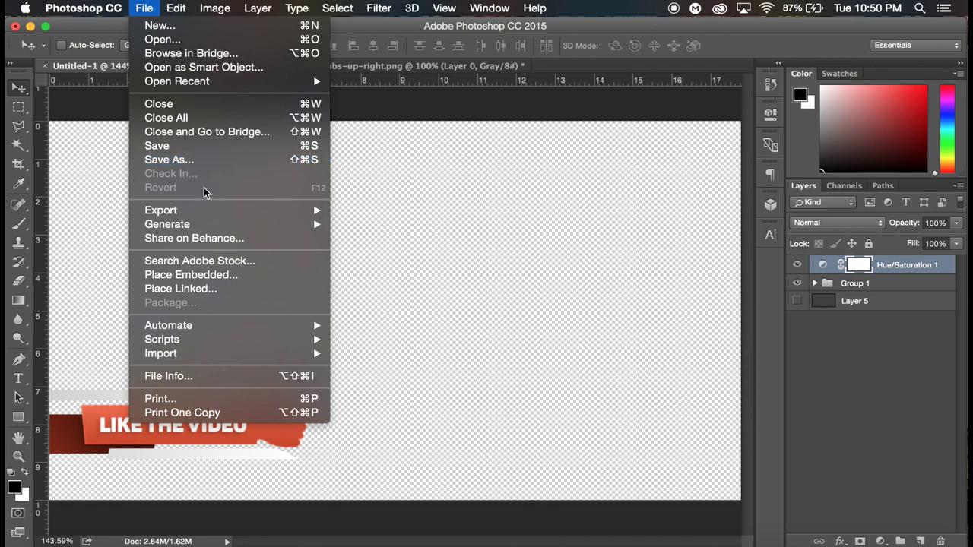
pyautogui.moveTo(269, 214)
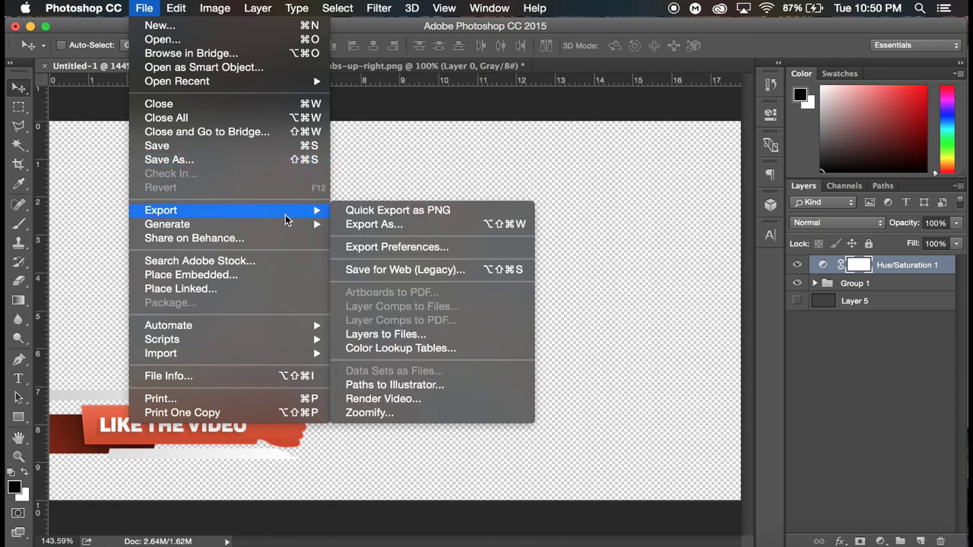
pyautogui.click(430, 273)
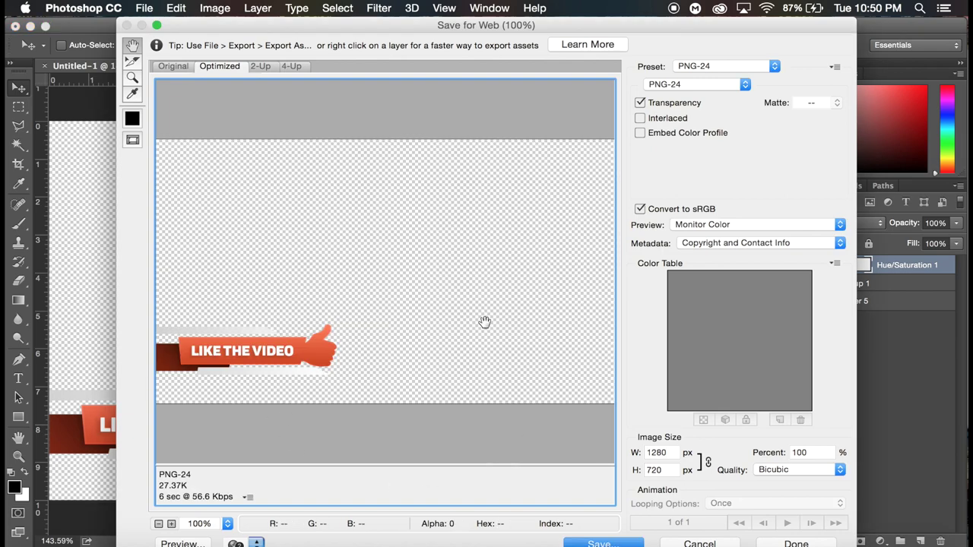
pyautogui.click(699, 542)
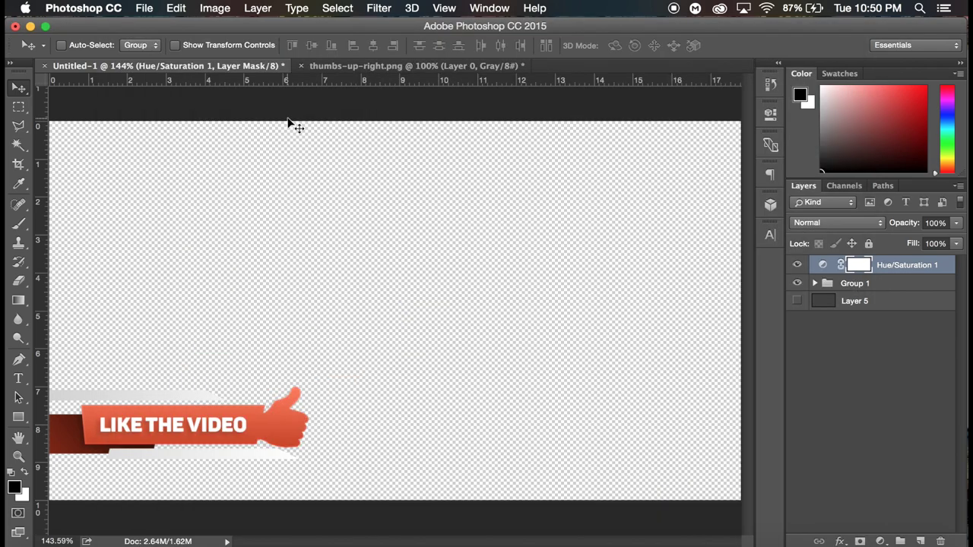
pyautogui.click(895, 290)
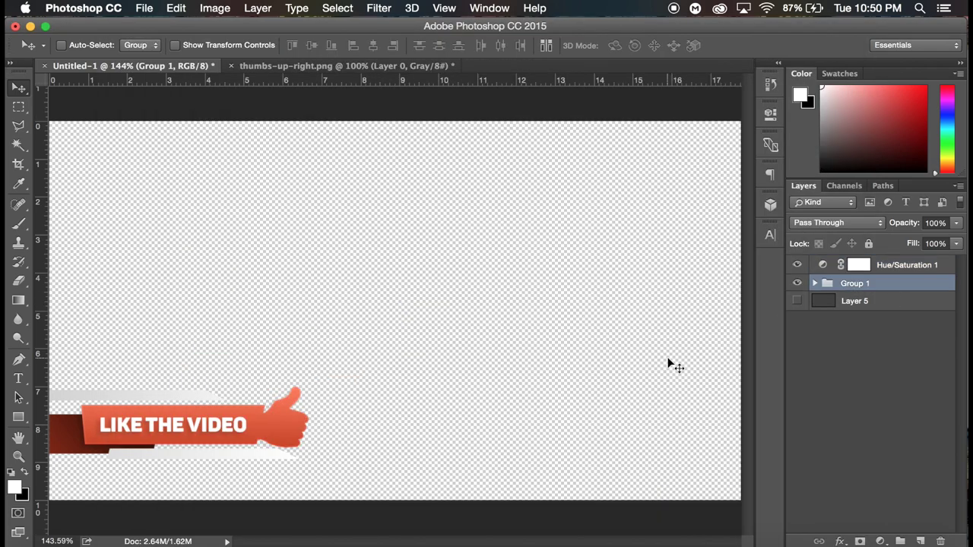
pyautogui.press('super+1')
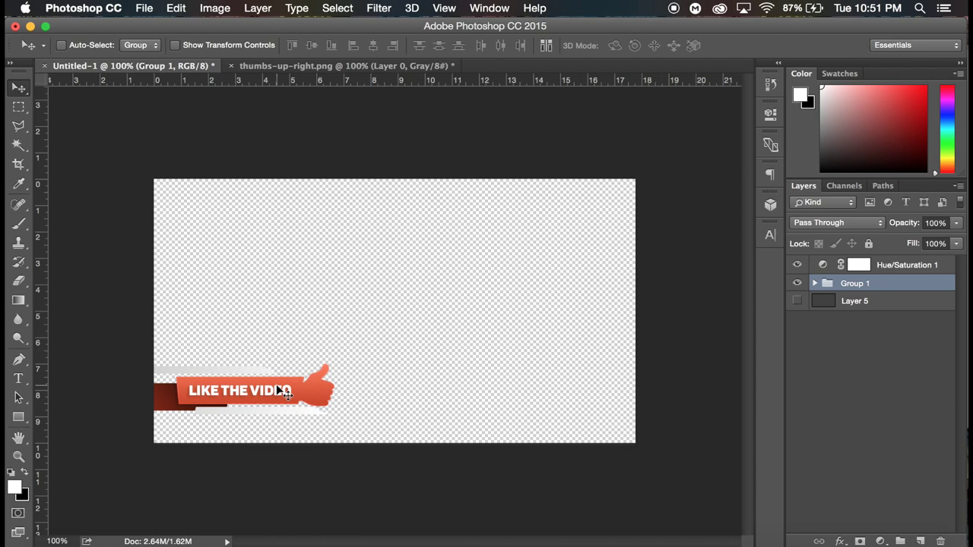
pyautogui.moveTo(286, 390); pyautogui.dragTo(79, 376)
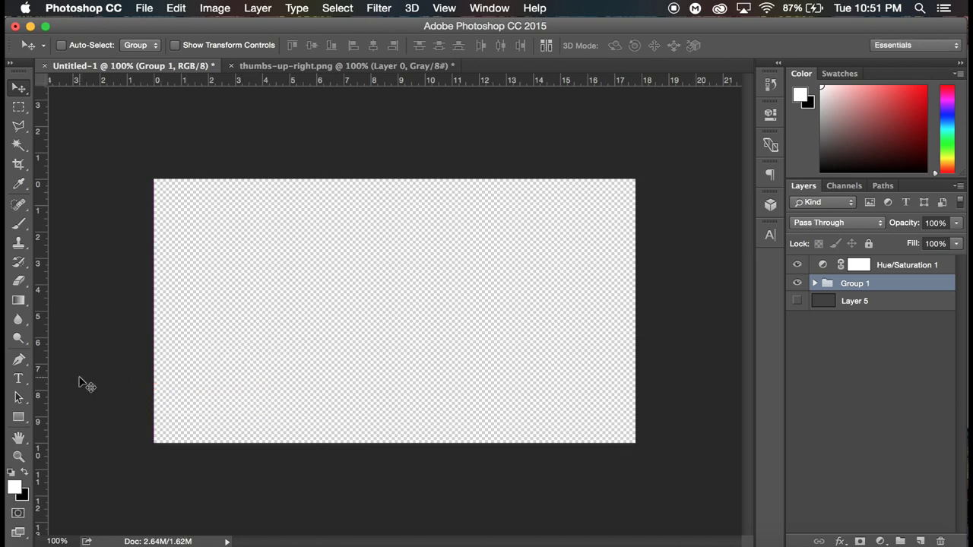
pyautogui.press('super+z')
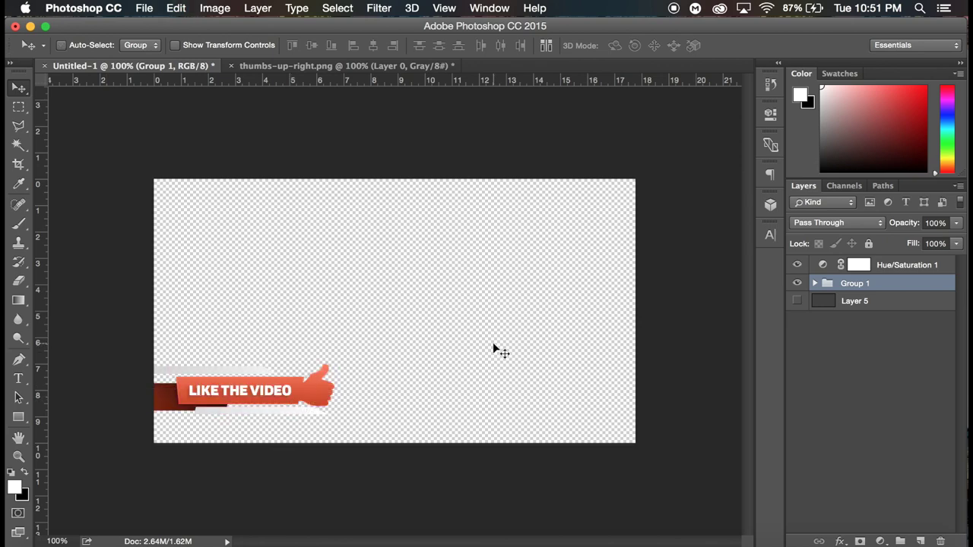